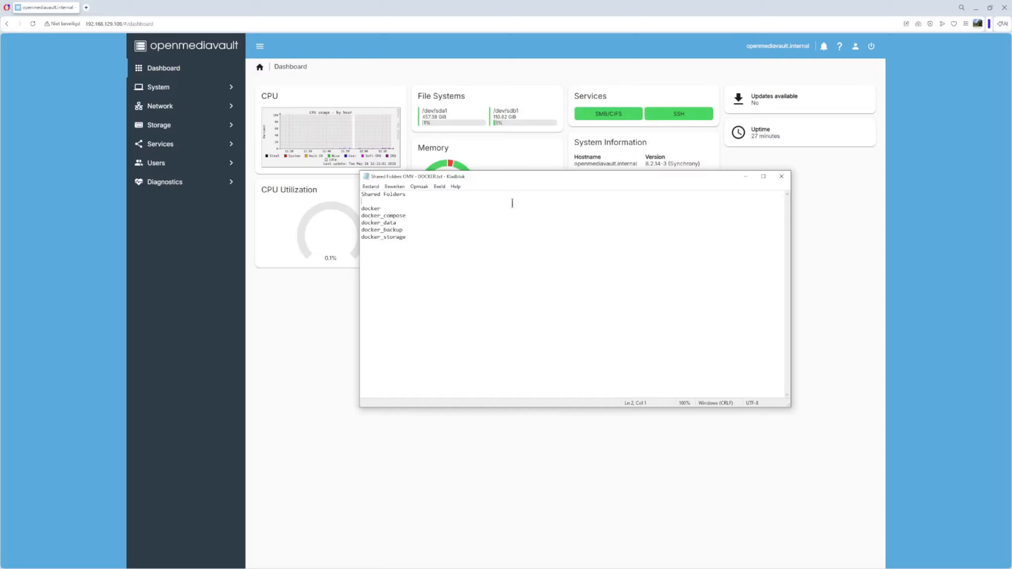
# Drag the Notepad list of docker shared-folder names off to the right edge to uncover the dashboard
pyautogui.moveTo(538, 176); pyautogui.dragTo(1011, 160)
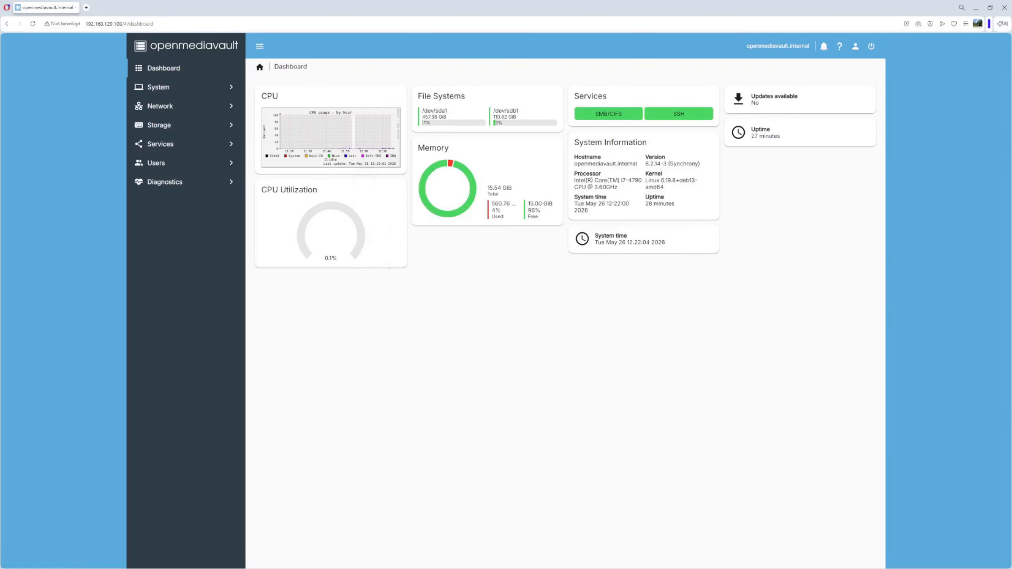
# Under Storage > Shared Folders, start a new shared folder named docker on /dev/sdb1
pyautogui.click(165, 127)
pyautogui.click(174, 202)
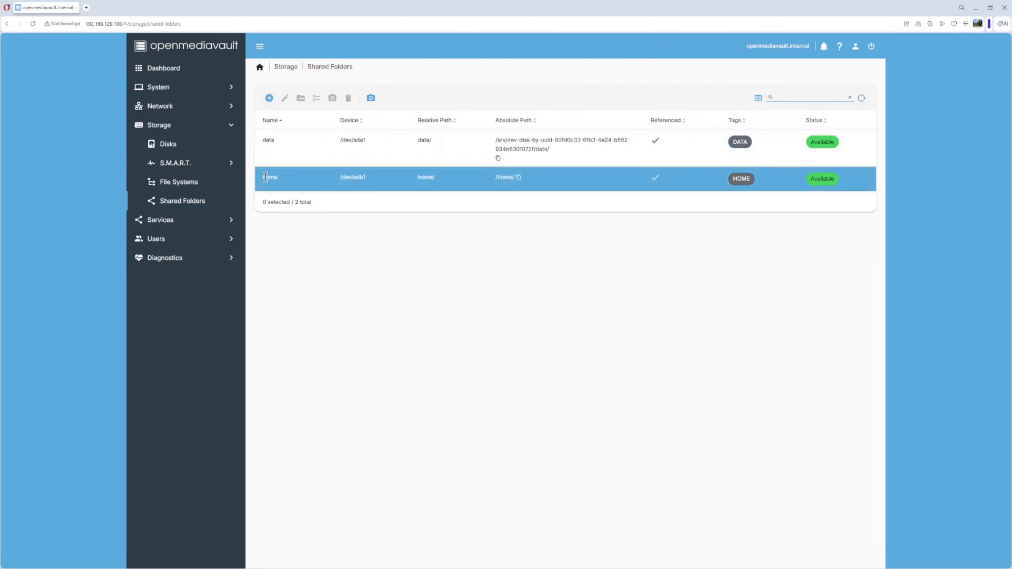
pyautogui.click(270, 99)
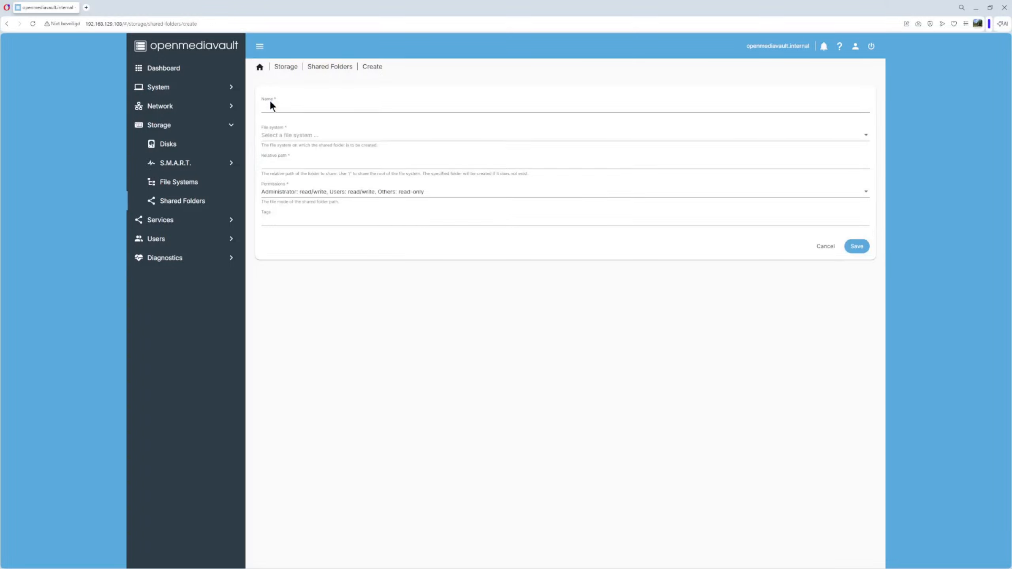
pyautogui.click(278, 108)
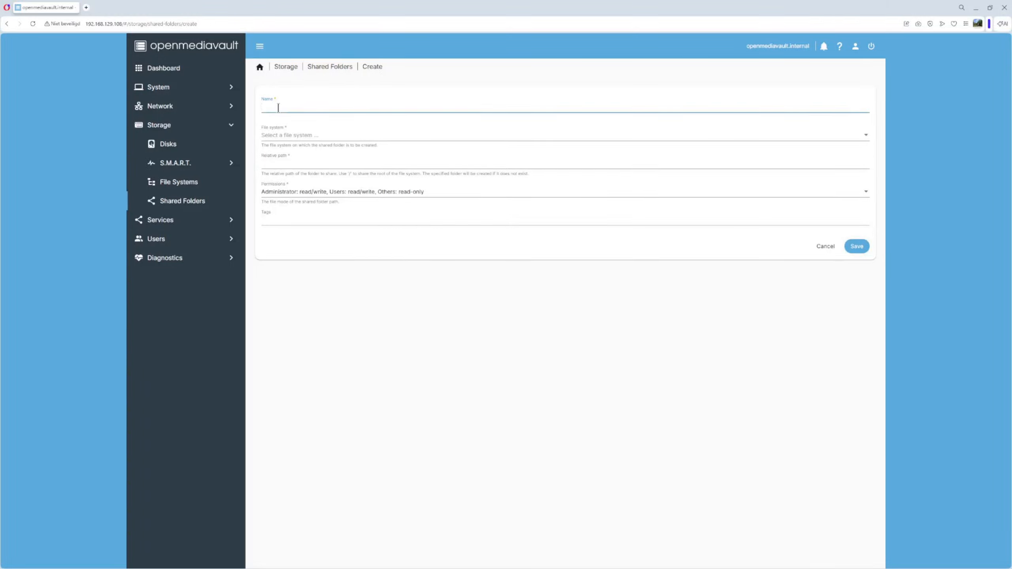
pyautogui.write('docker')
pyautogui.click(284, 136)
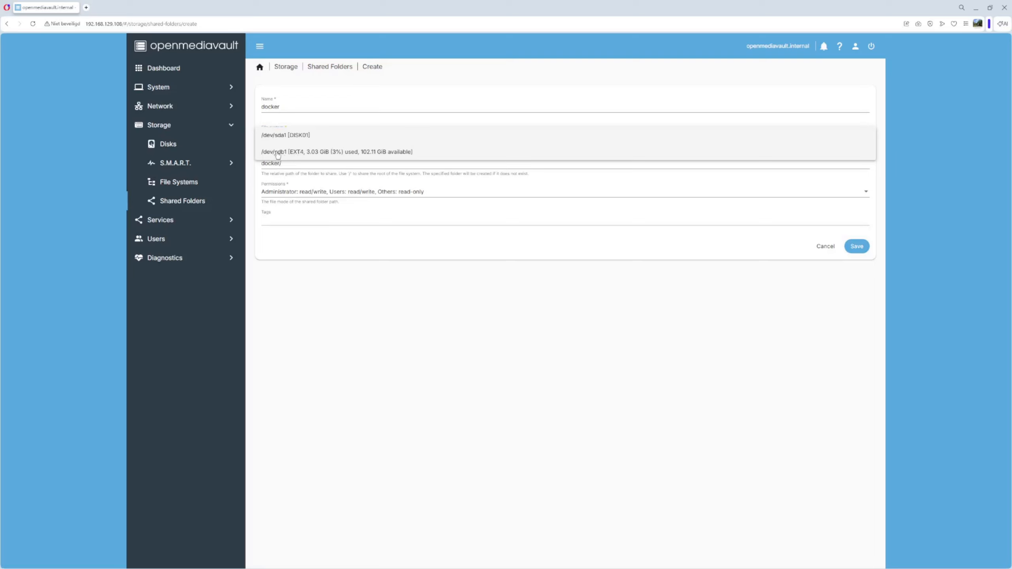
pyautogui.click(292, 151)
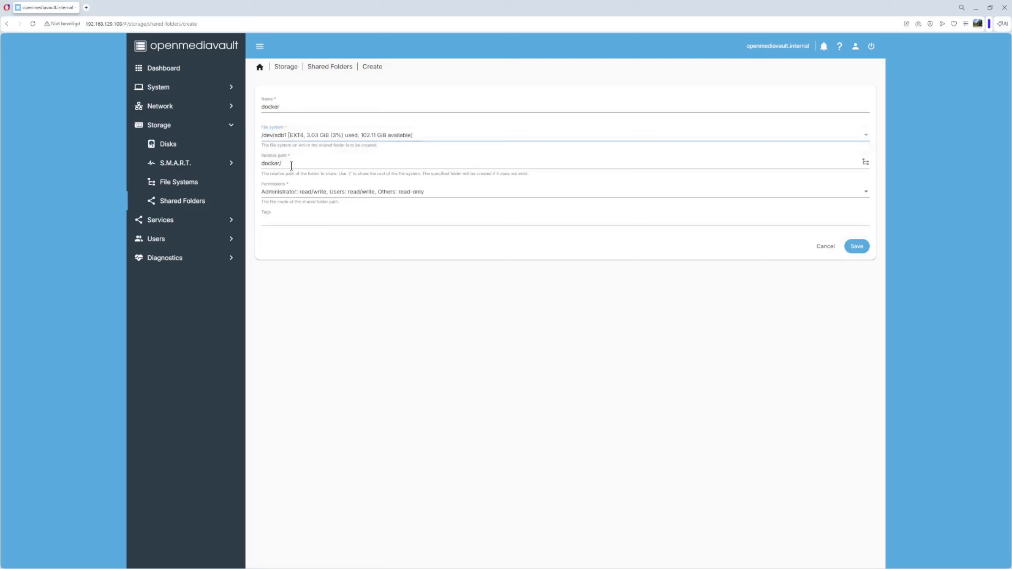
# Set its path to docker/, tag it DOCKER, save, and apply the pending changes
pyautogui.click(284, 163)
pyautogui.press('BackSpace')
pyautogui.click(296, 220)
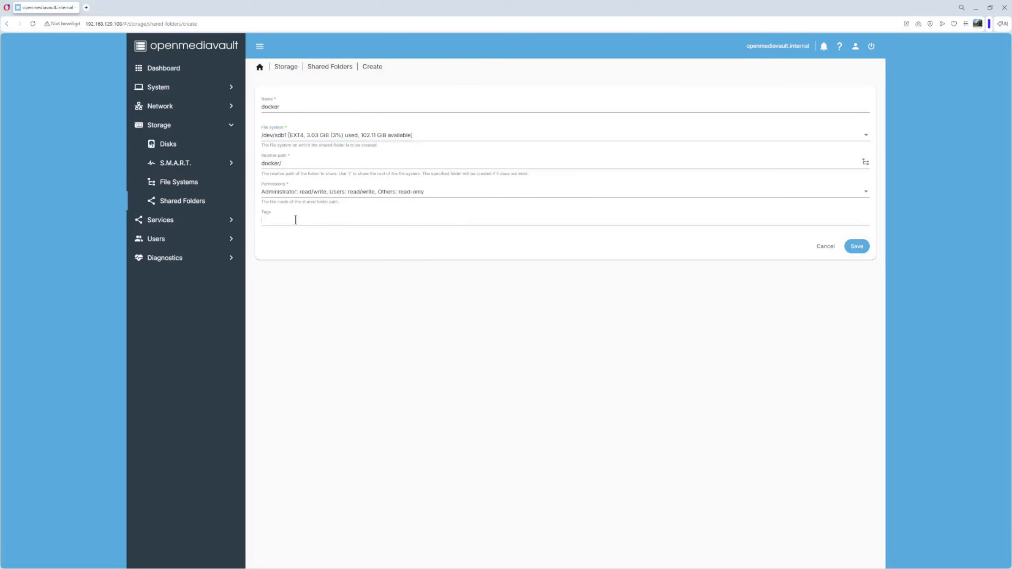
pyautogui.write('DOCKER')
pyautogui.press('Return')
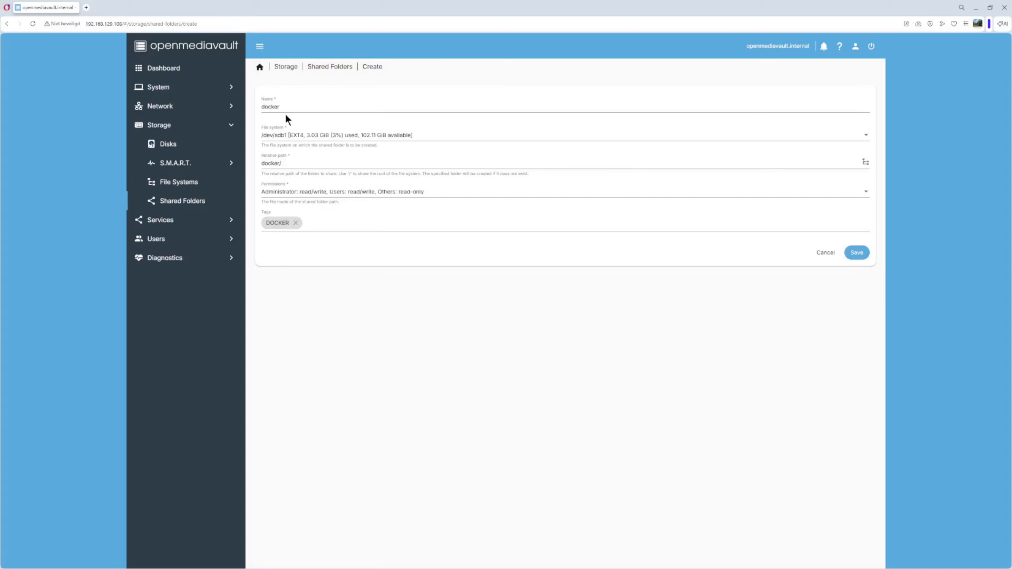
pyautogui.click(857, 254)
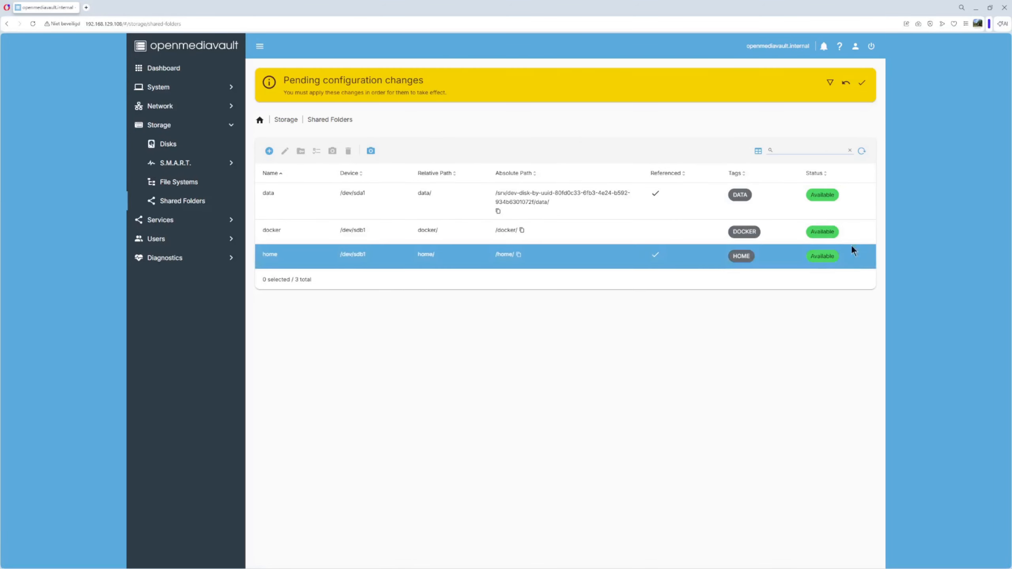
pyautogui.click(866, 86)
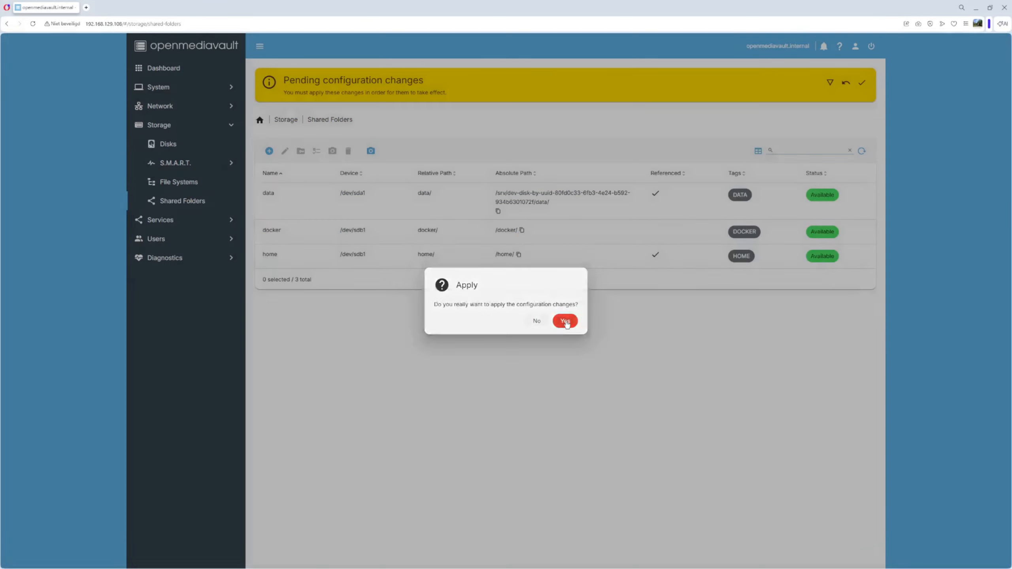
pyautogui.click(573, 321)
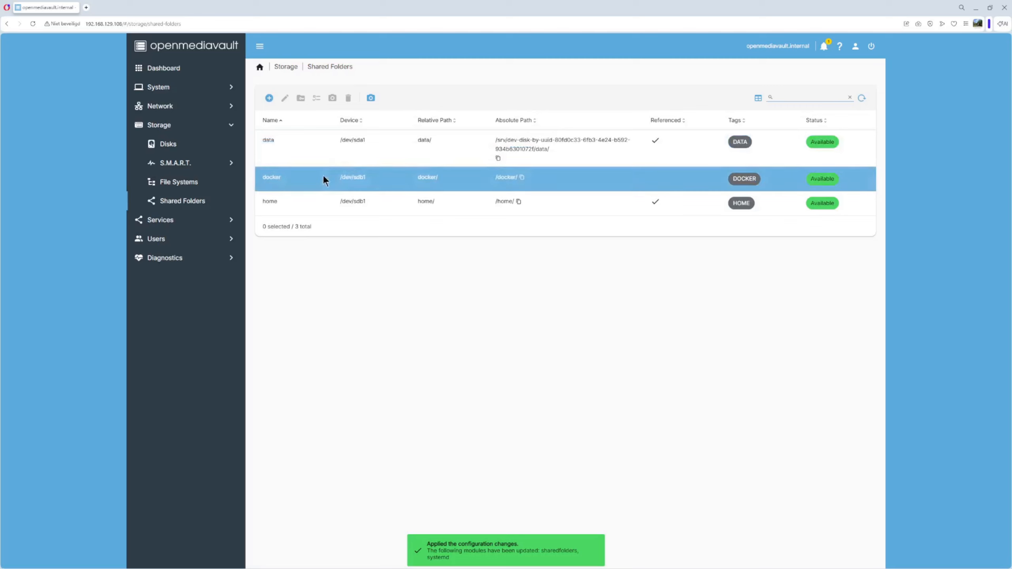
# Copy docker_compose from the notes and create that folder on /dev/sdb1 at docker/docker_compose/
pyautogui.moveTo(1011, 157); pyautogui.dragTo(633, 155)
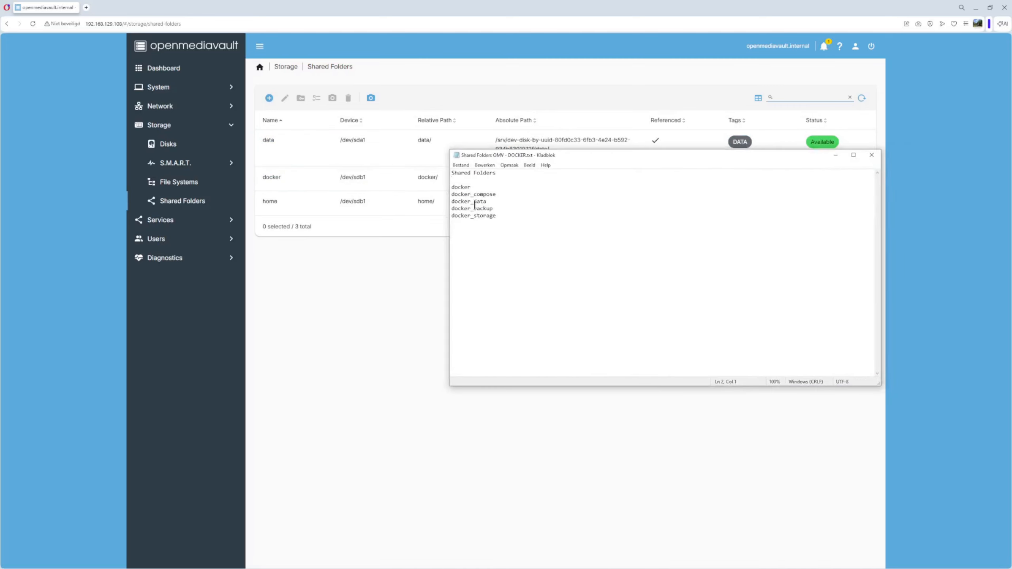
pyautogui.moveTo(453, 194); pyautogui.dragTo(498, 195)
pyautogui.hotkey('ctrl', 'c')
pyautogui.moveTo(791, 161); pyautogui.dragTo(1011, 160)
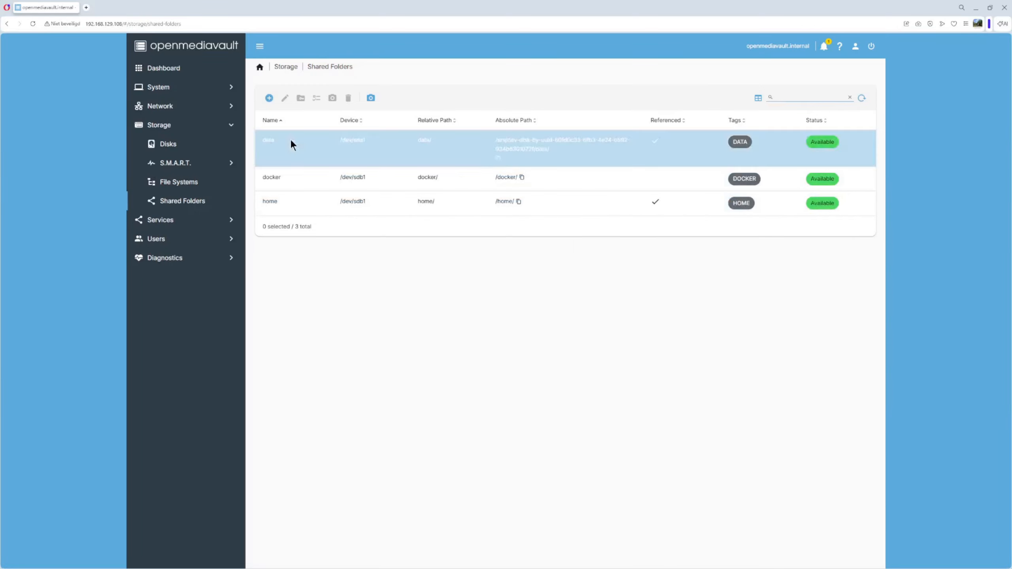
pyautogui.click(269, 98)
pyautogui.click(272, 107)
pyautogui.hotkey('ctrl', 'v')
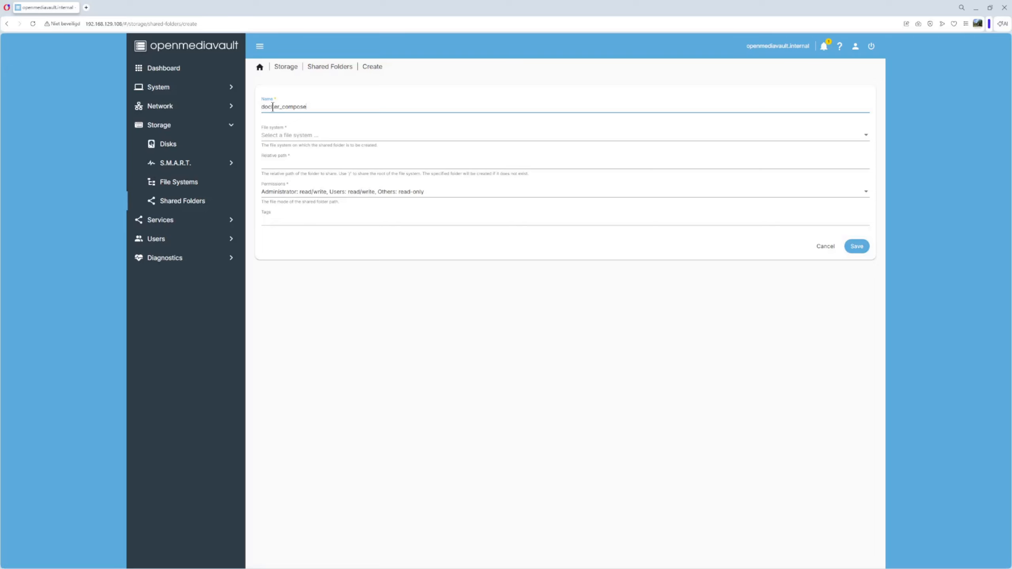
pyautogui.click(281, 135)
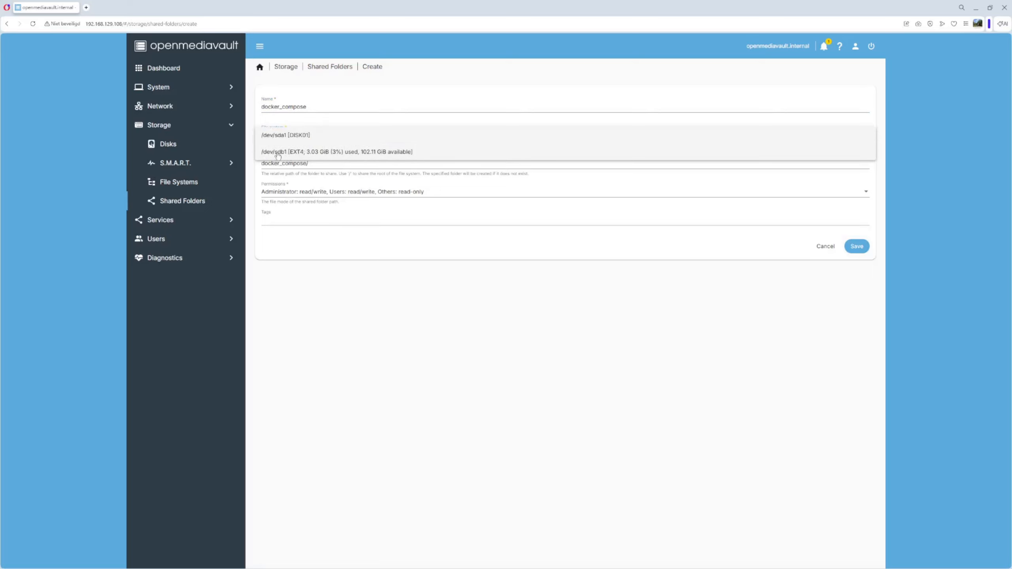
pyautogui.click(281, 153)
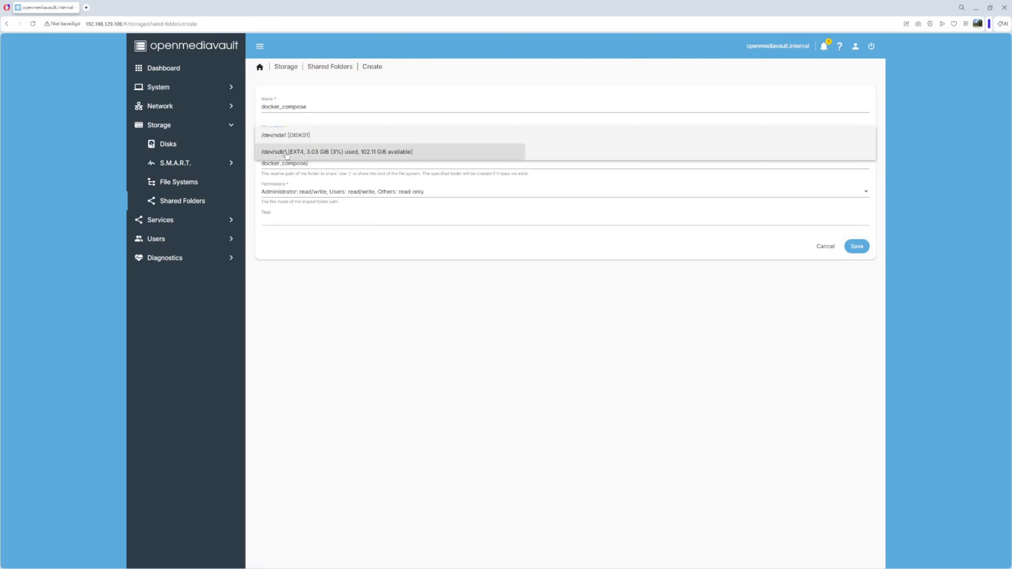
pyautogui.click(262, 163)
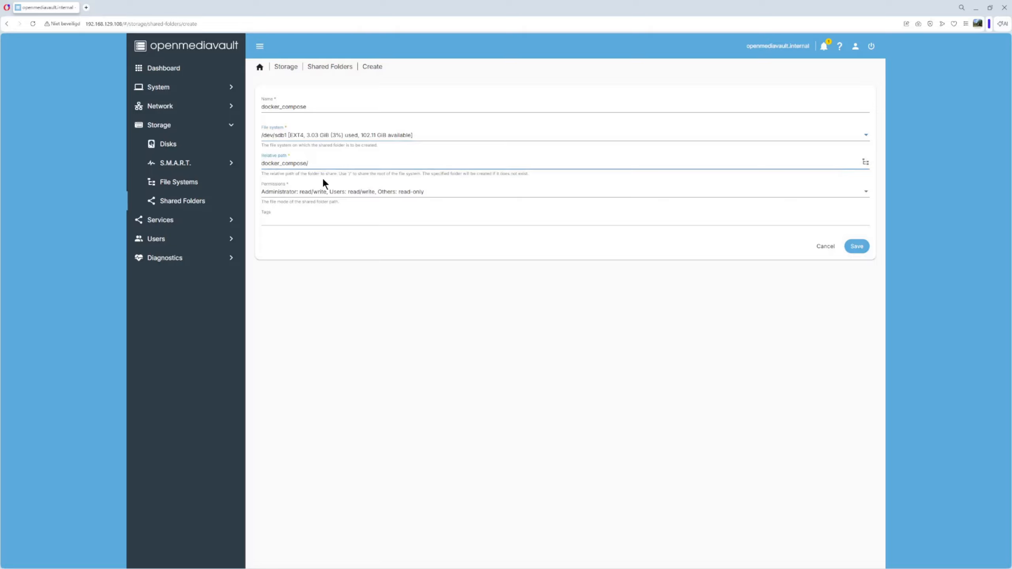
pyautogui.write('docker/')
# Tag it DOCKER COMPOSE, save, apply the changes, and bring the notes back
pyautogui.click(304, 221)
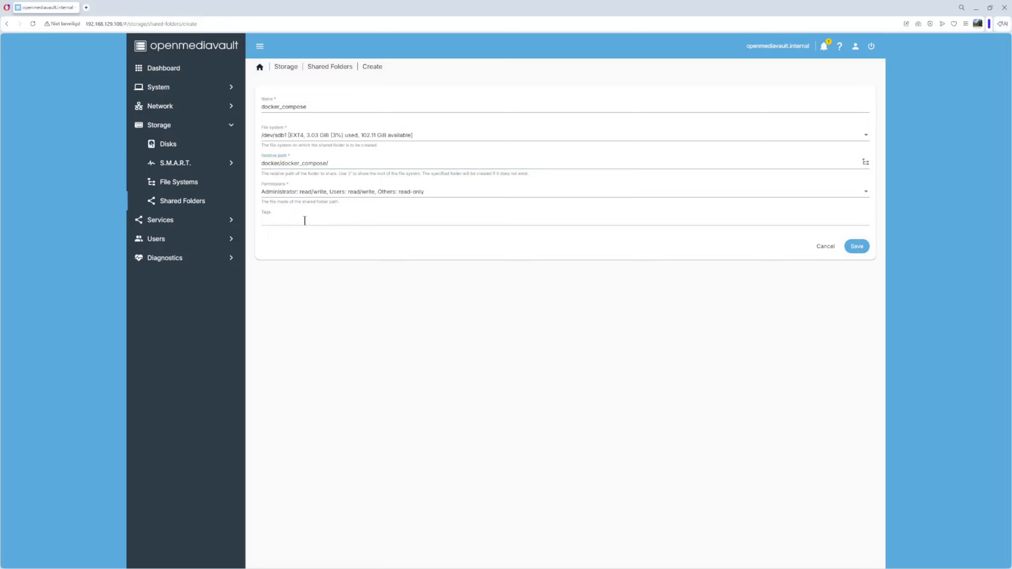
pyautogui.write('DOCKER COMPOSE')
pyautogui.press('Return')
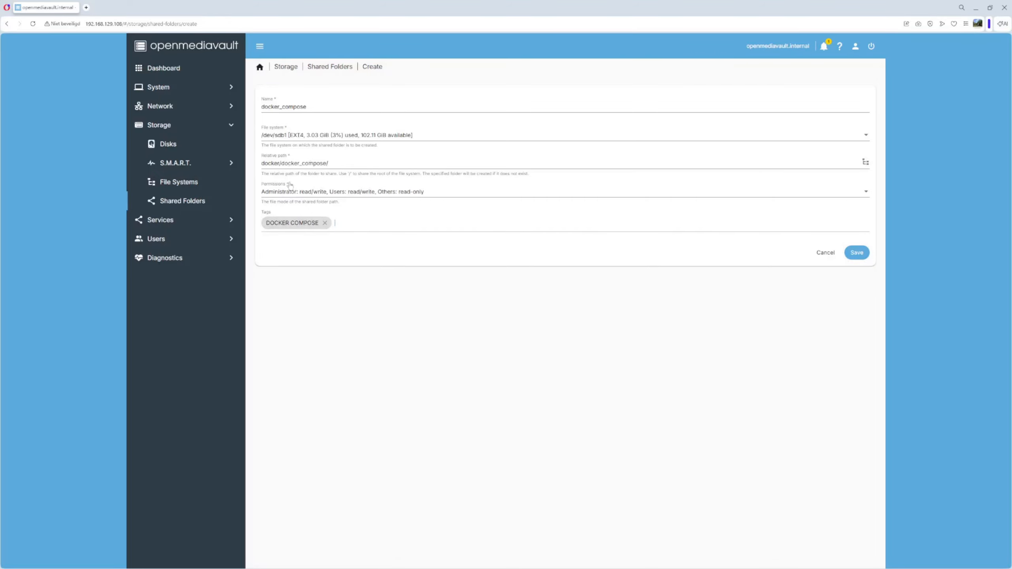
pyautogui.click(857, 252)
pyautogui.click(863, 85)
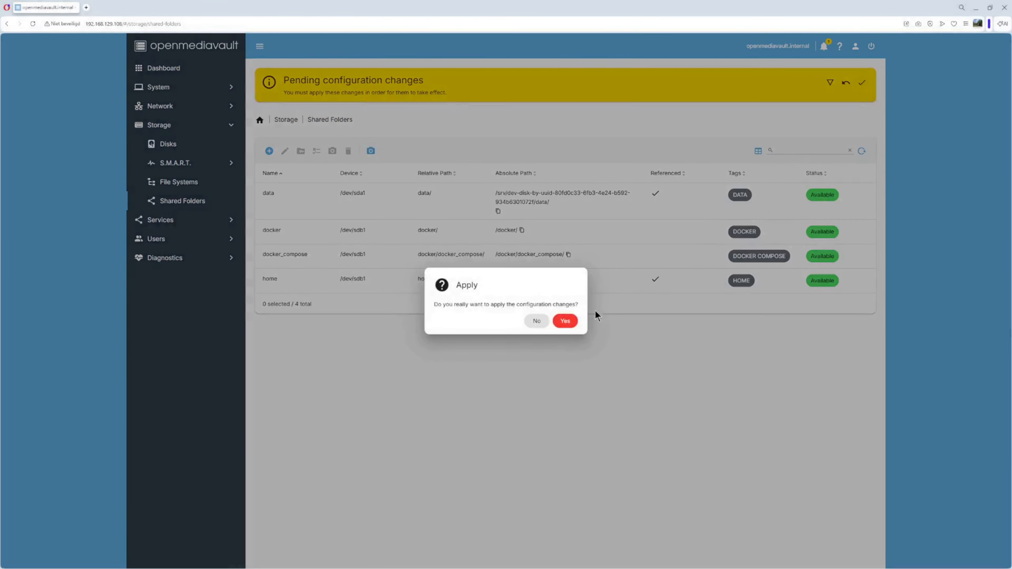
pyautogui.click(568, 322)
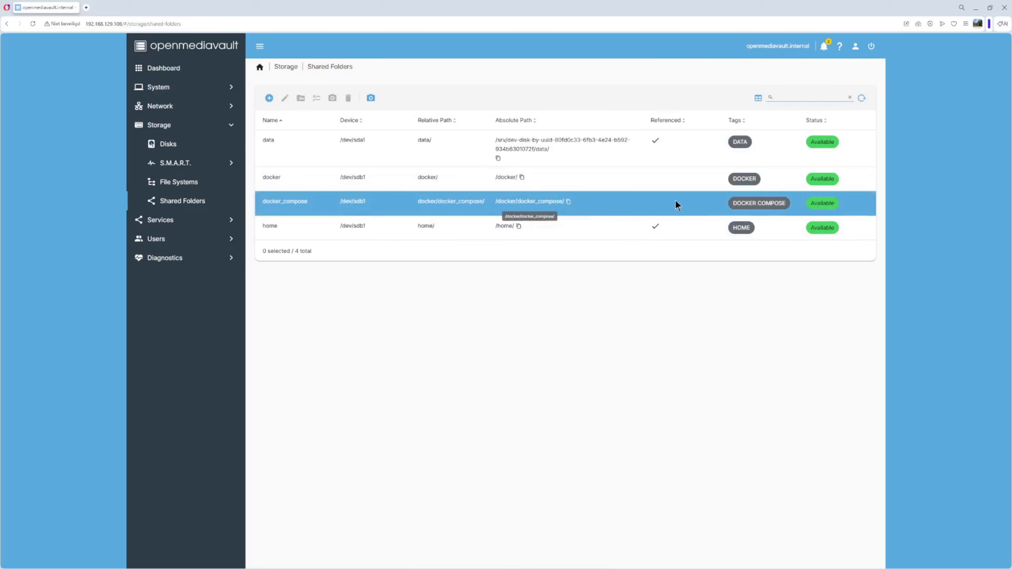
pyautogui.moveTo(1011, 164); pyautogui.dragTo(688, 194)
# Copy docker_data from the notes and create that folder on /dev/sdb1 at docker/docker_data/
pyautogui.click(508, 287)
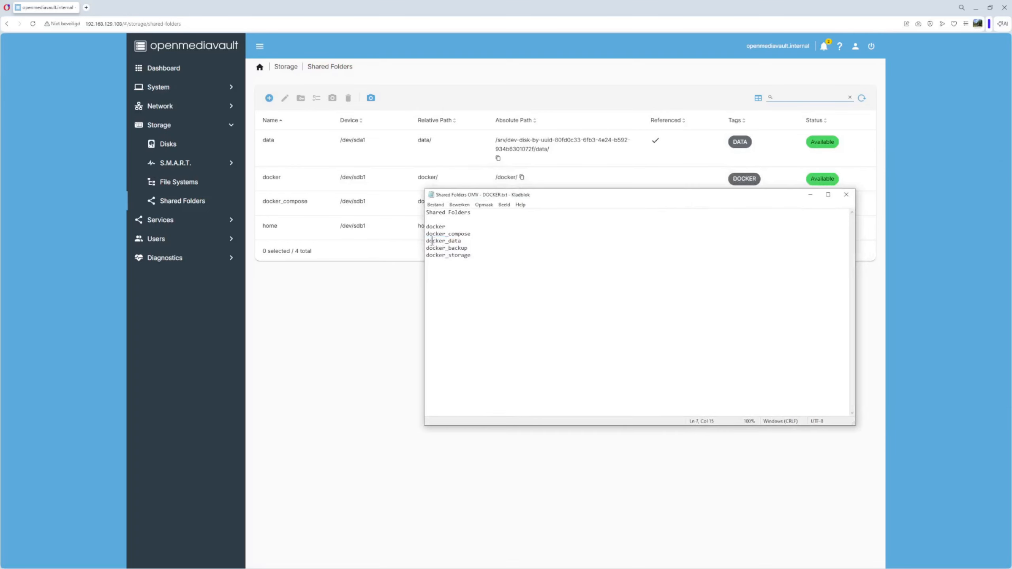
pyautogui.moveTo(427, 240); pyautogui.dragTo(460, 241)
pyautogui.hotkey('ctrl', 'c')
pyautogui.moveTo(620, 196); pyautogui.dragTo(1011, 218)
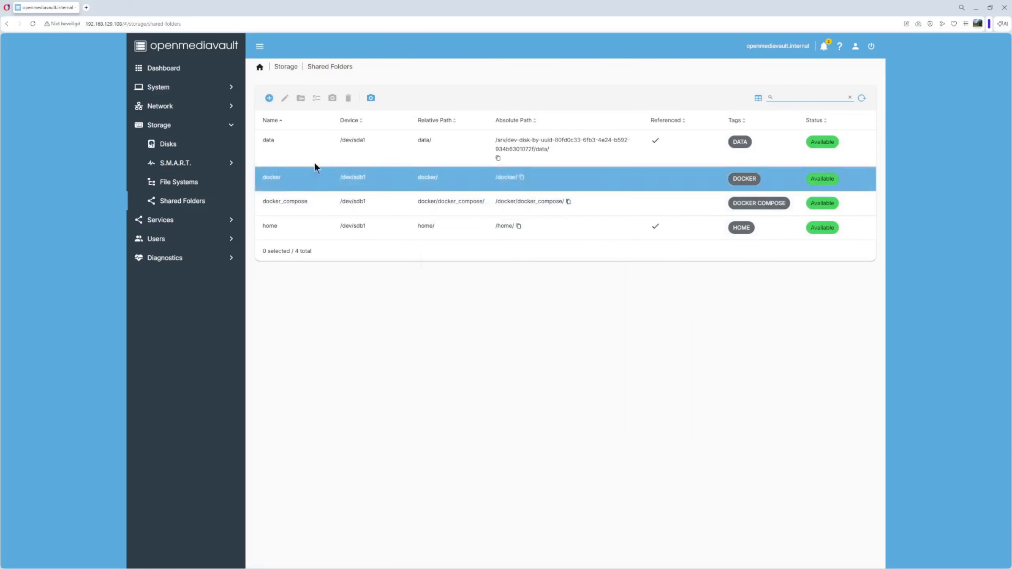
pyautogui.click(269, 99)
pyautogui.click(294, 105)
pyautogui.hotkey('ctrl', 'v')
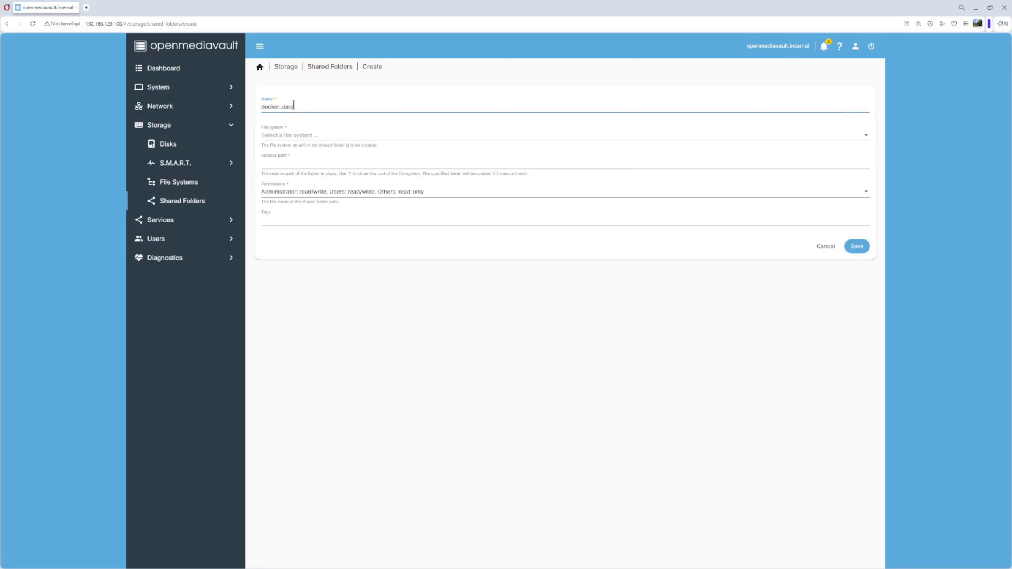
pyautogui.click(284, 136)
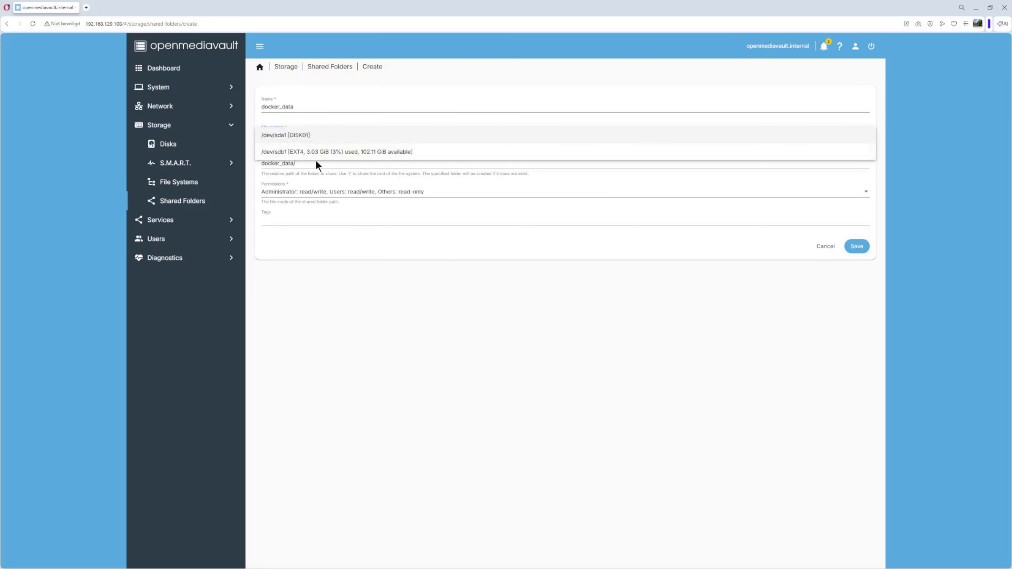
pyautogui.click(300, 153)
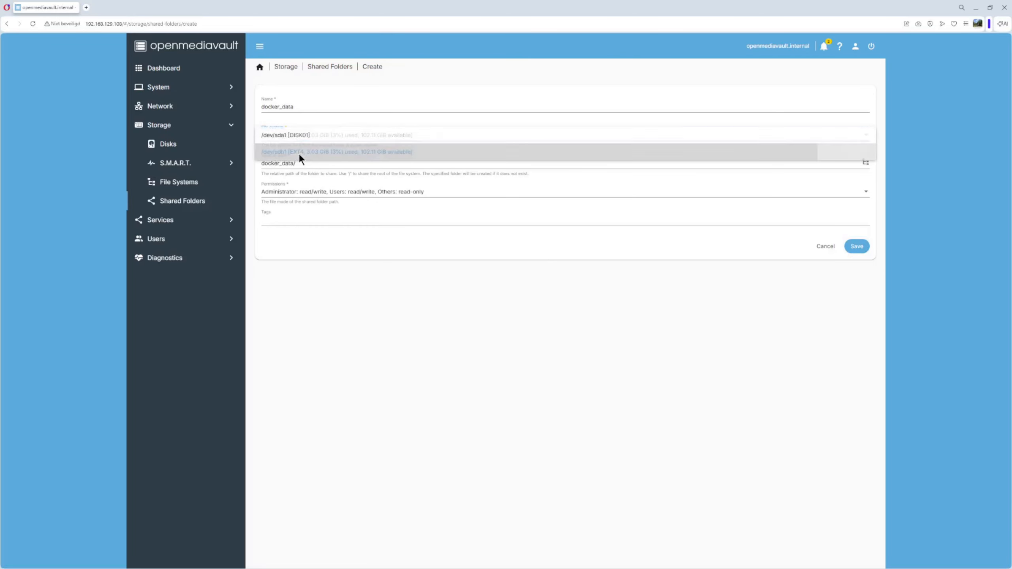
pyautogui.click(266, 163)
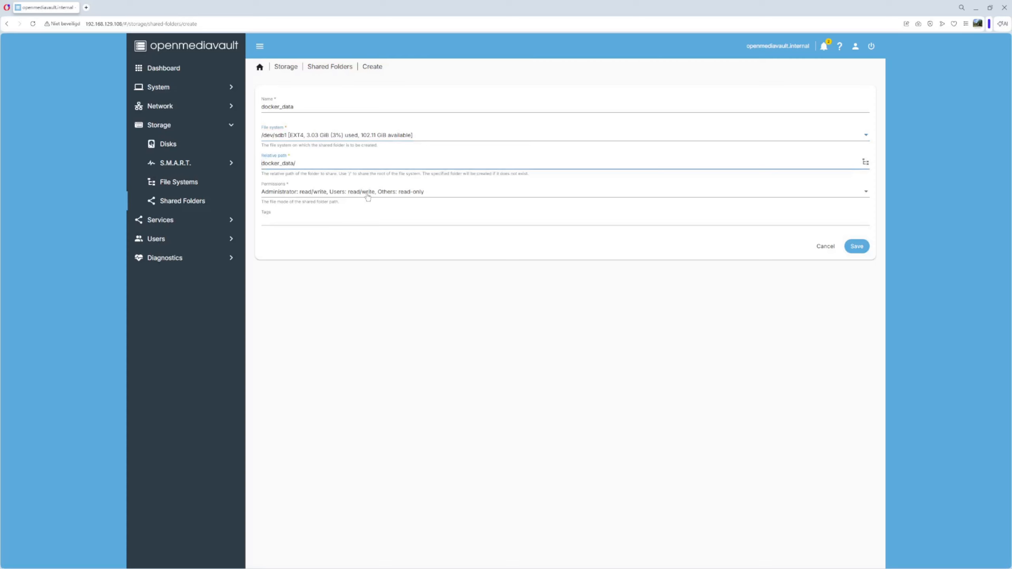
pyautogui.write('docker/')
# Tag the docker_data folder DOCKER DATA, save, and apply the pending changes
pyautogui.click(287, 221)
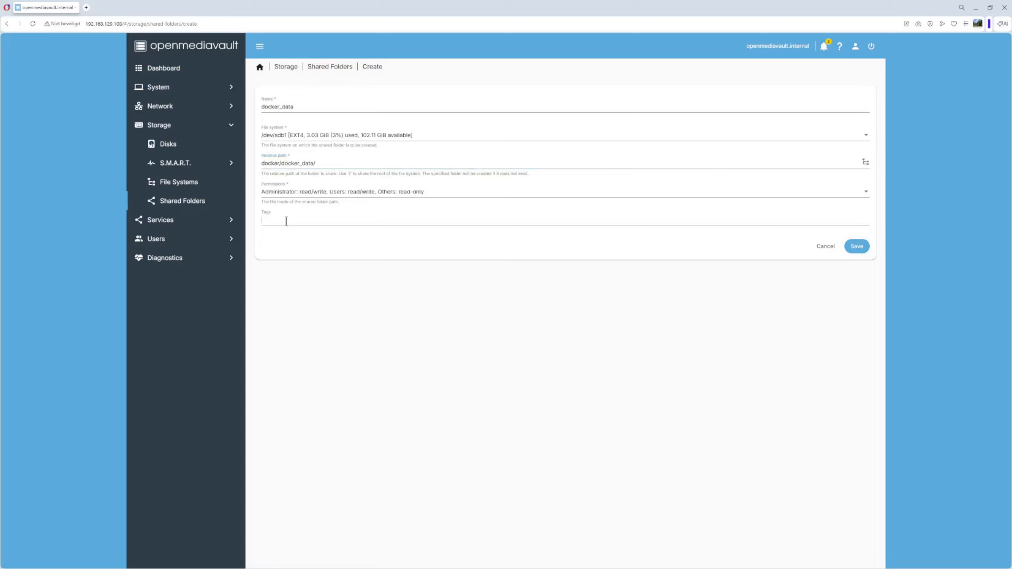
pyautogui.write('DOCKER DATA')
pyautogui.press('Return')
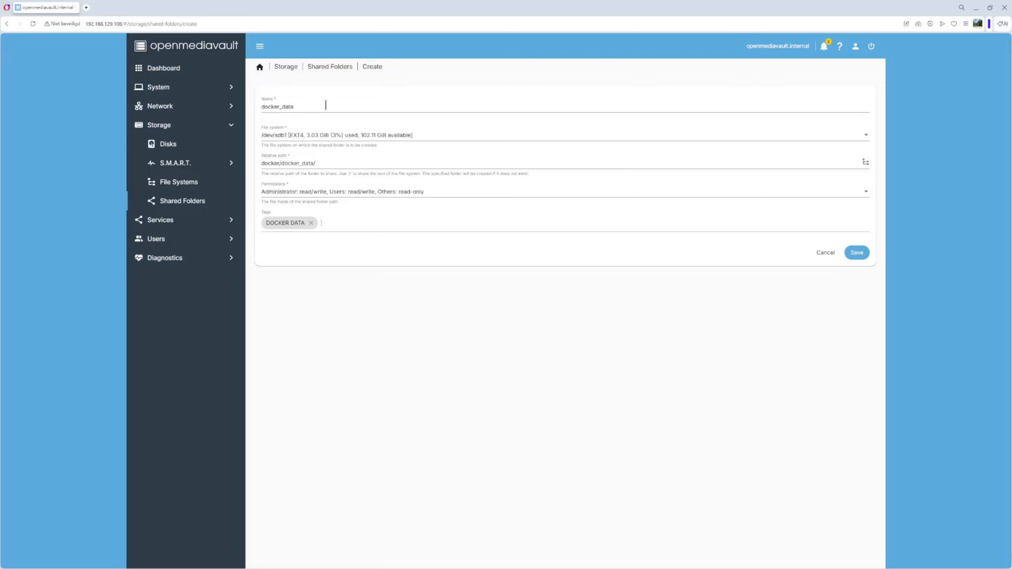
pyautogui.click(859, 254)
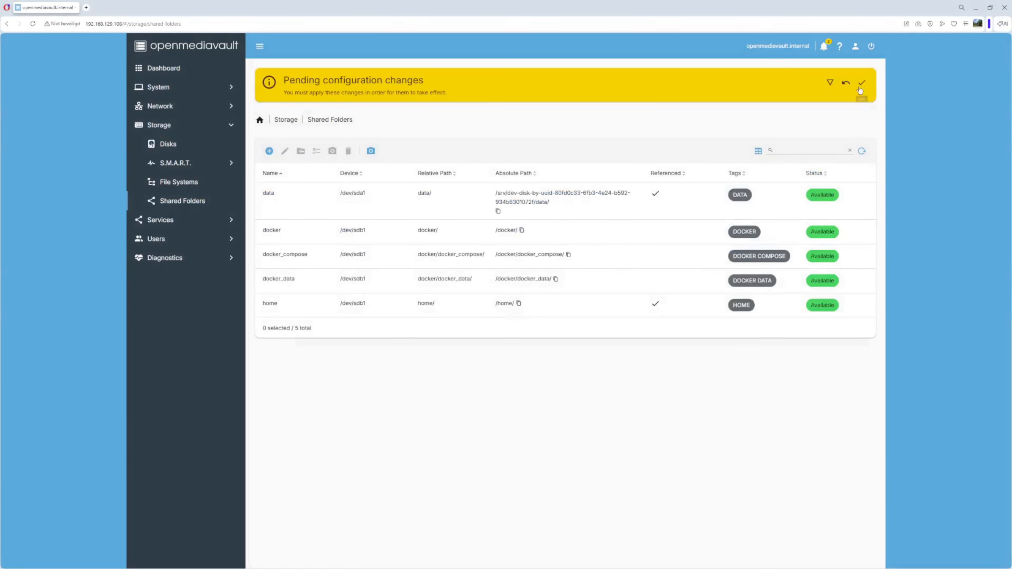
pyautogui.click(861, 84)
pyautogui.click(564, 321)
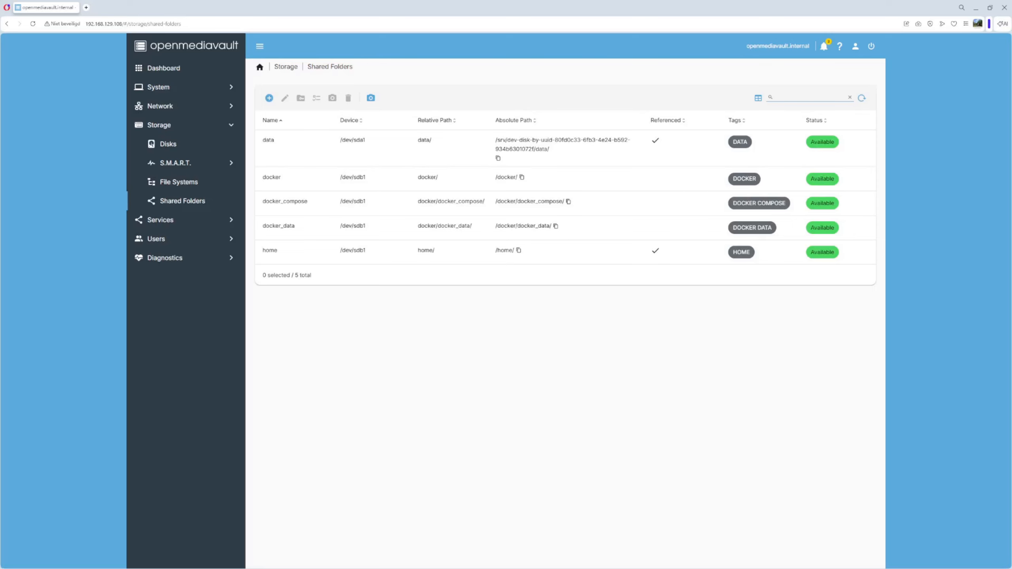
# Copy docker_backup from the notes and create that folder on /dev/sdb1 at docker/docker_backup/
pyautogui.moveTo(468, 240); pyautogui.dragTo(438, 240)
pyautogui.click(391, 321)
pyautogui.moveTo(301, 295); pyautogui.dragTo(351, 295)
pyautogui.hotkey('ctrl', 'c')
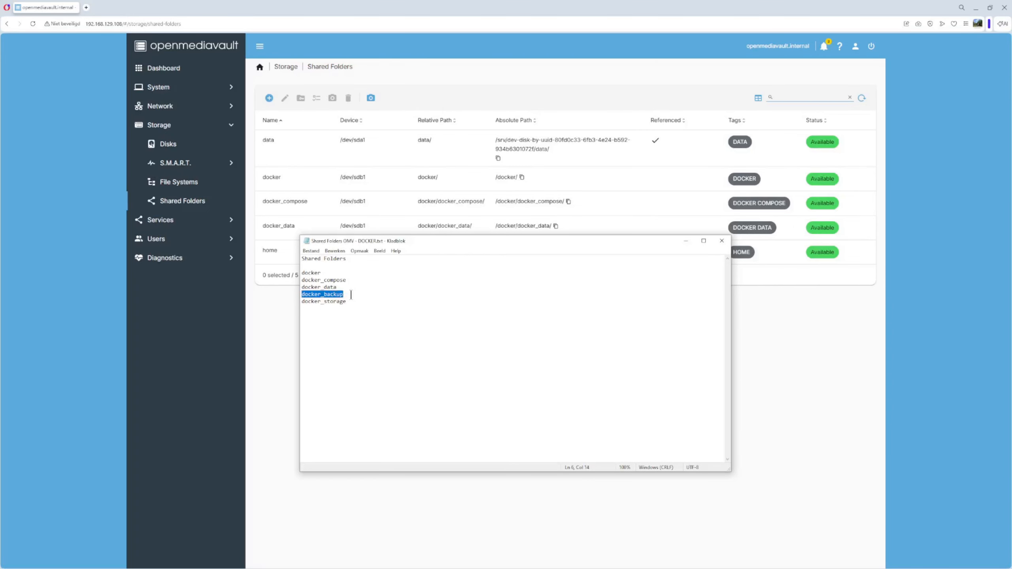
pyautogui.moveTo(639, 240); pyautogui.dragTo(1011, 240)
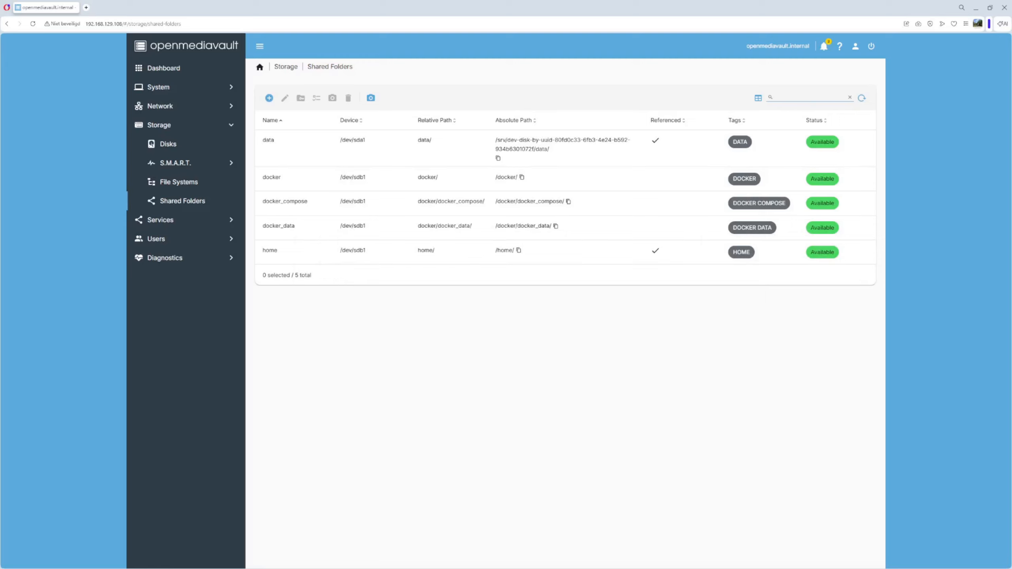
pyautogui.click(270, 99)
pyautogui.click(284, 108)
pyautogui.hotkey('ctrl', 'v')
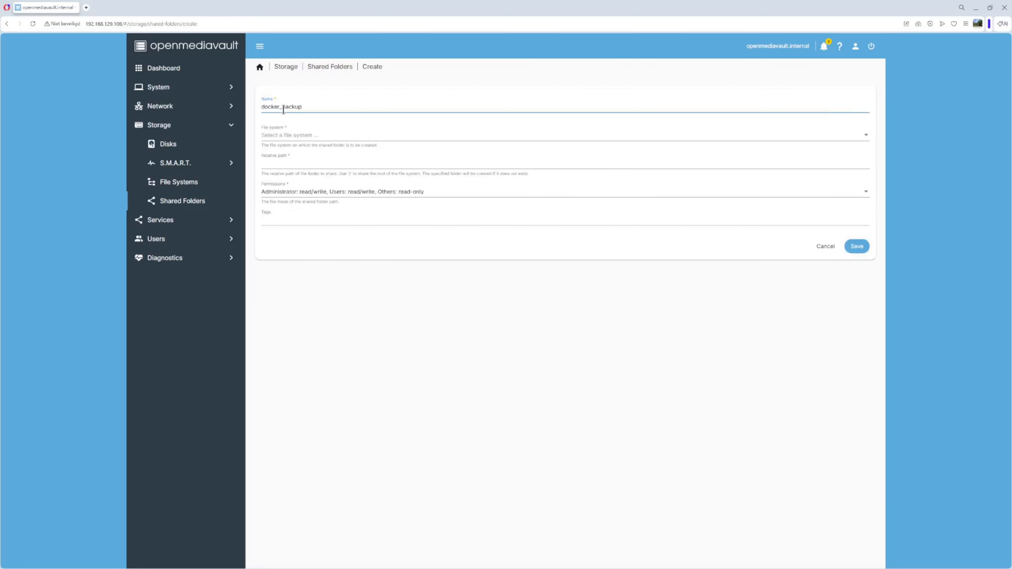
pyautogui.click(290, 136)
pyautogui.click(306, 153)
pyautogui.click(262, 163)
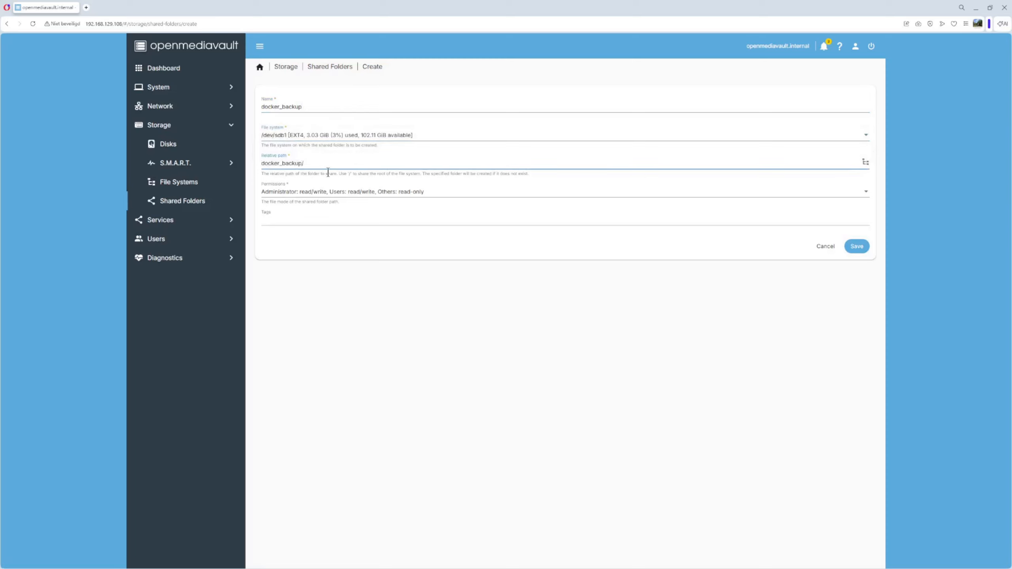
pyautogui.write('docker/')
# Tag the docker_backup folder DOCKER BACKUP, save, and apply the changes
pyautogui.click(279, 223)
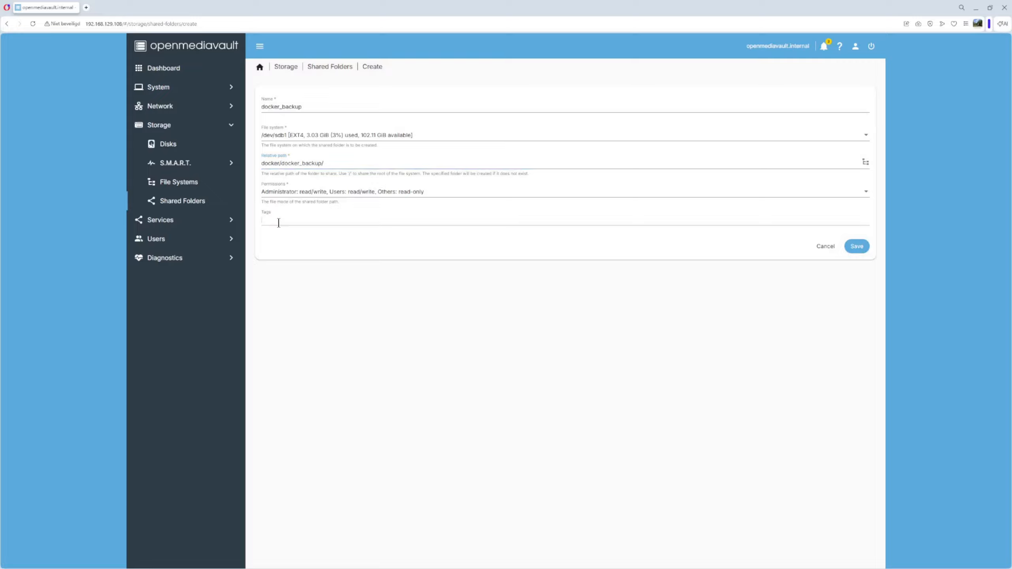
pyautogui.write('DOCKER BACKUP')
pyautogui.press('Return')
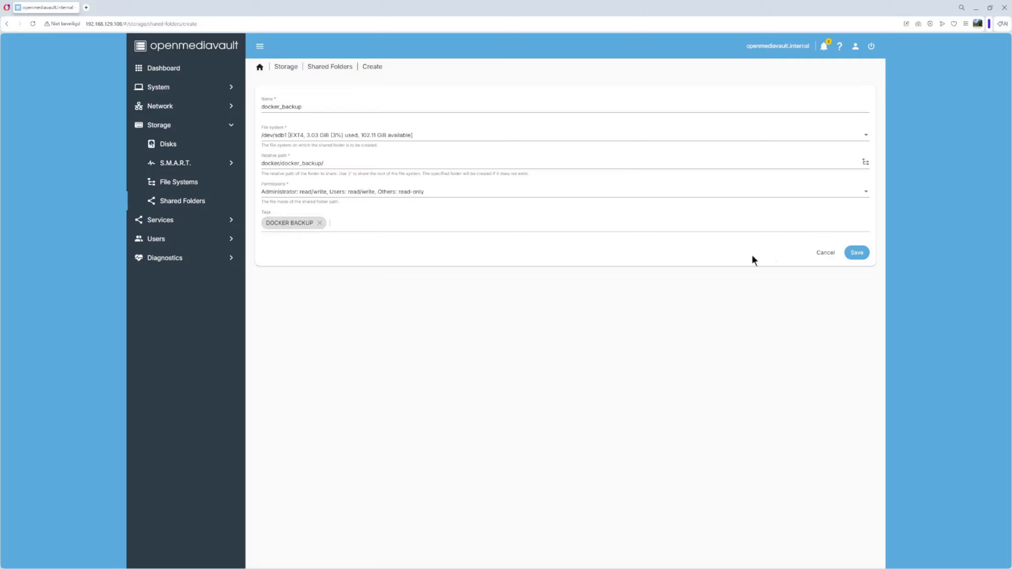
pyautogui.click(861, 255)
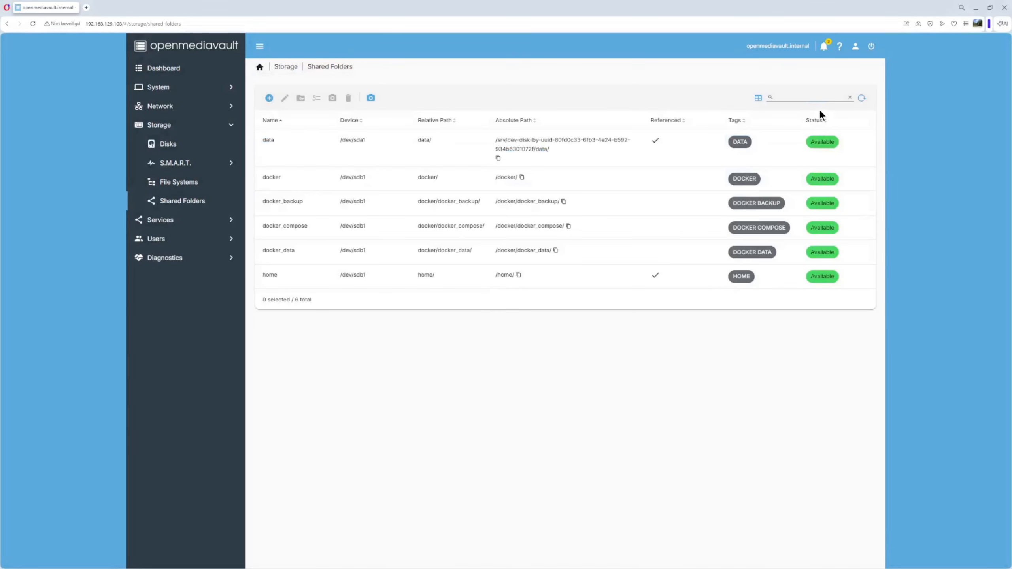
pyautogui.click(862, 82)
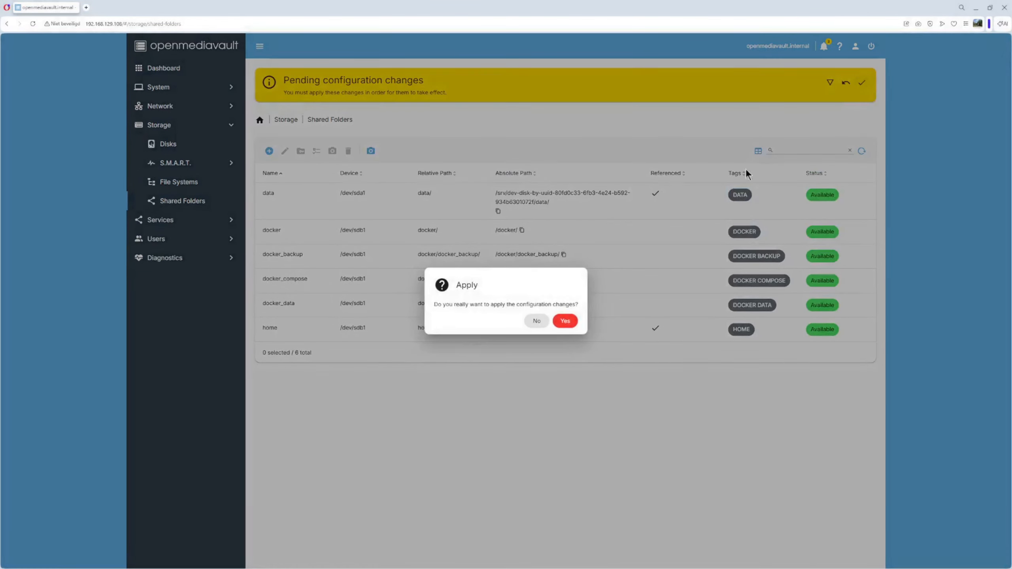
pyautogui.click(564, 322)
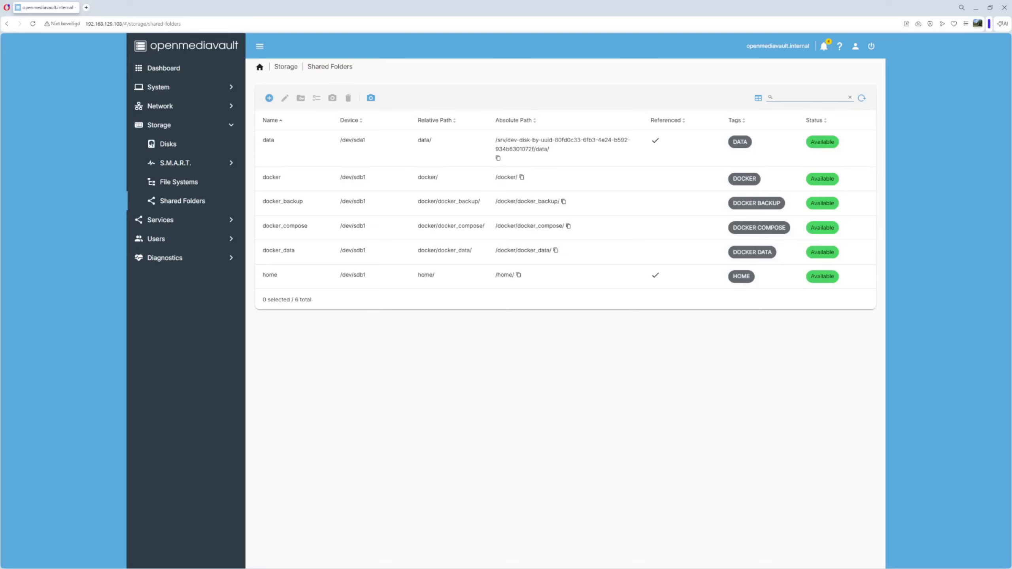
# Copy docker_storage from the notes and create that folder on /dev/sdb1 at docker/docker_storage/
pyautogui.moveTo(1010, 239); pyautogui.dragTo(616, 212)
pyautogui.click(458, 289)
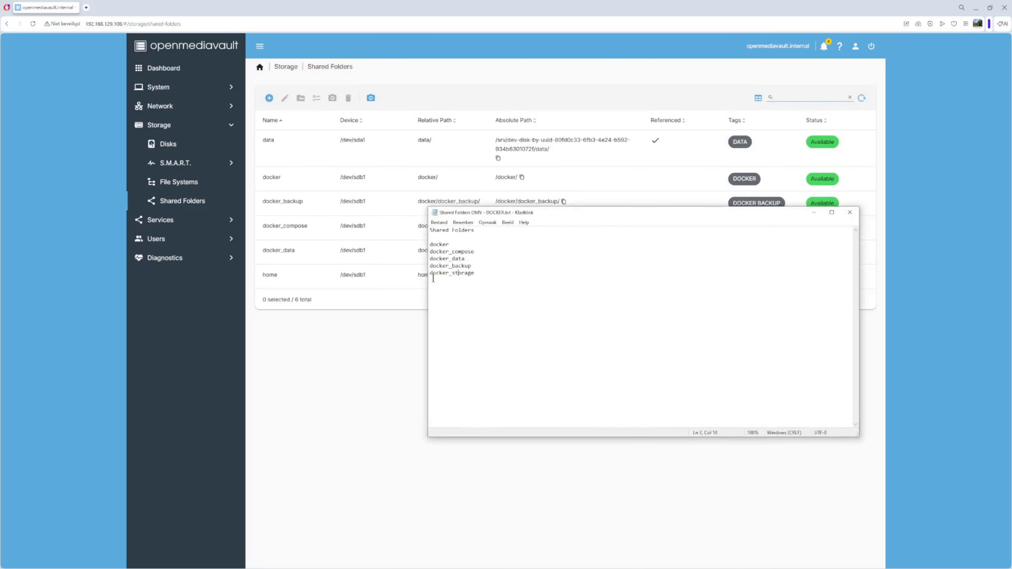
pyautogui.moveTo(429, 275); pyautogui.dragTo(483, 273)
pyautogui.hotkey('ctrl', 'c')
pyautogui.moveTo(784, 210); pyautogui.dragTo(1011, 215)
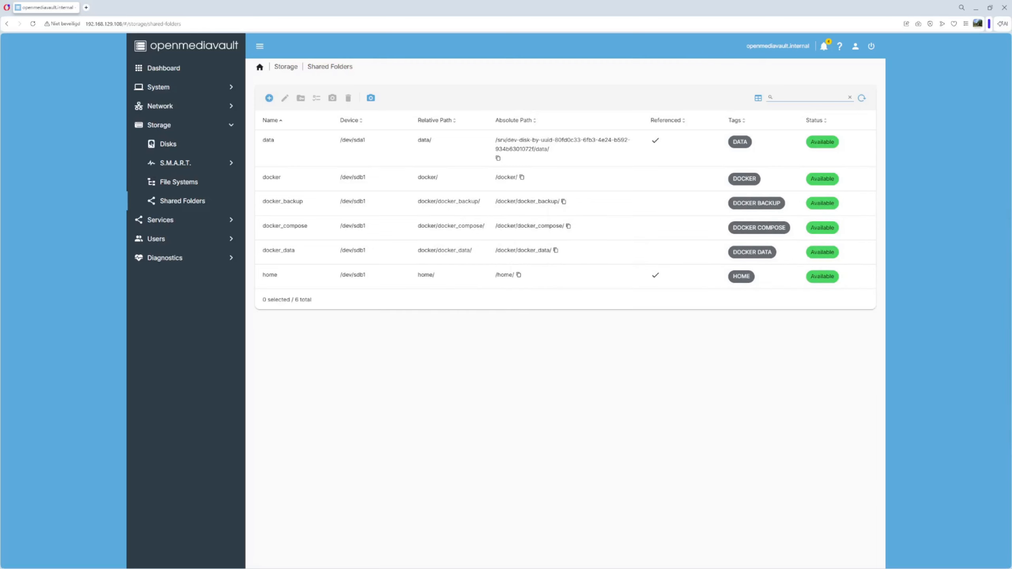
pyautogui.click(269, 98)
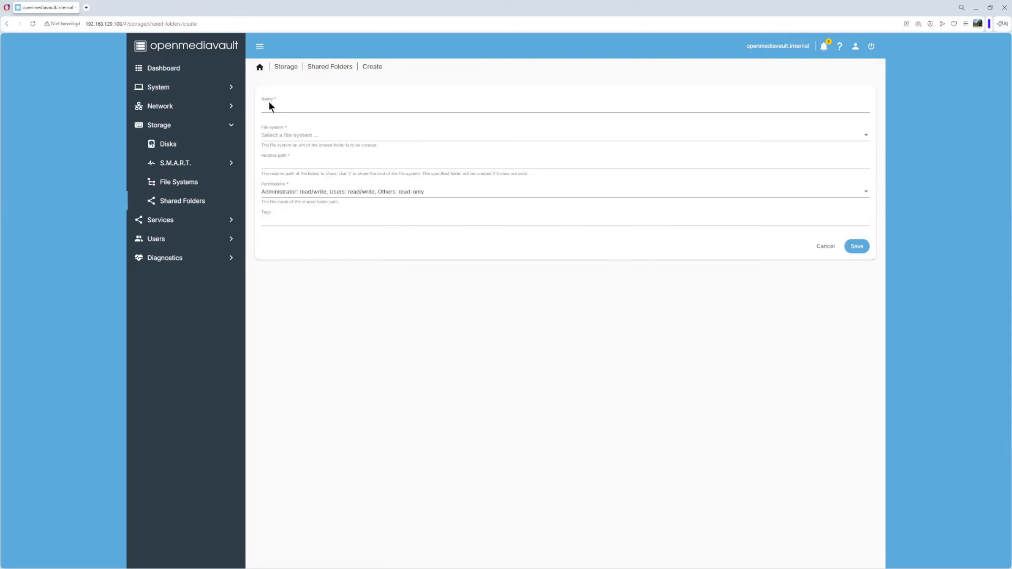
pyautogui.click(288, 108)
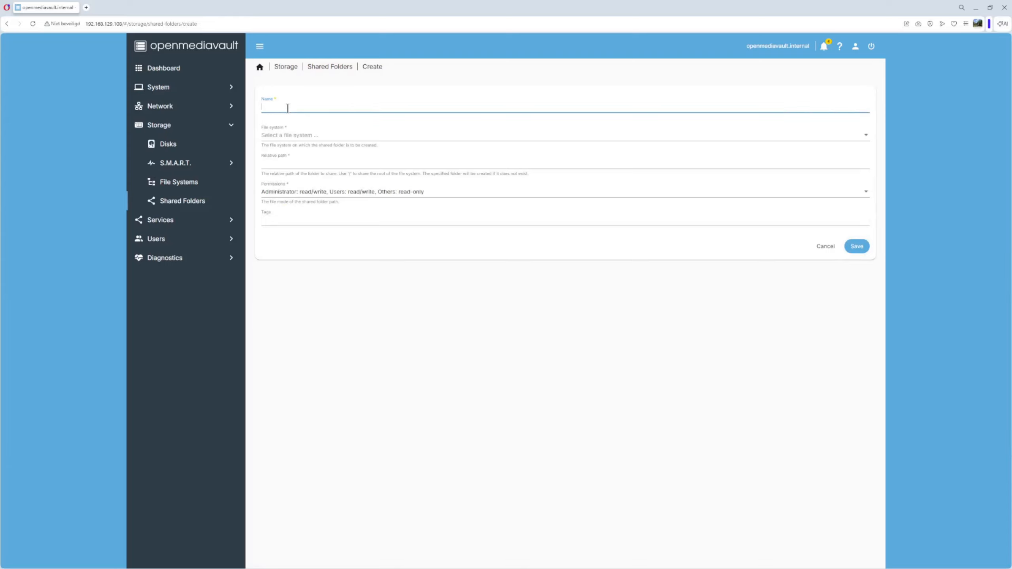
pyautogui.hotkey('ctrl', 'v')
pyautogui.click(293, 136)
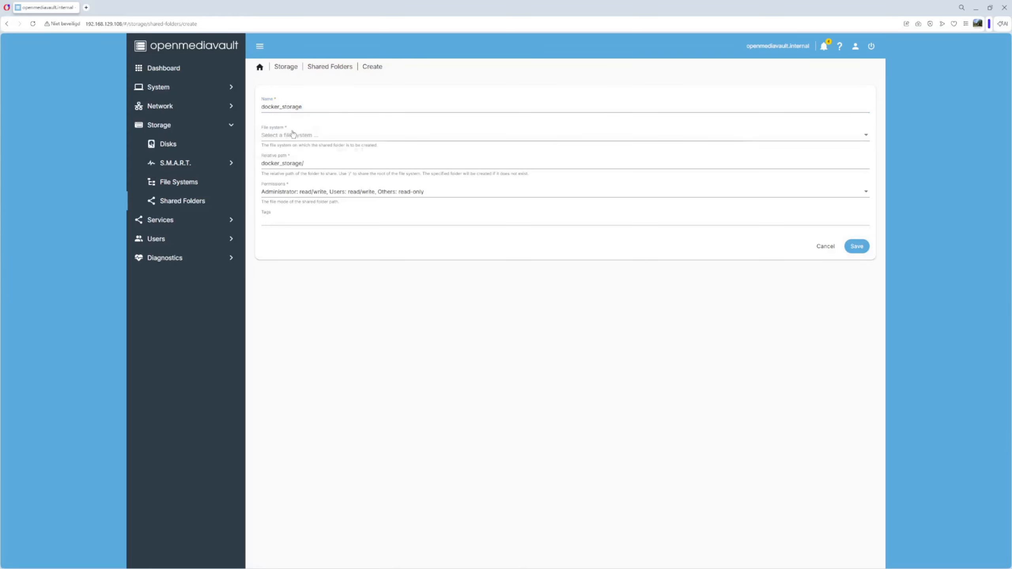
pyautogui.click(308, 153)
pyautogui.click(263, 163)
pyautogui.write('docker/')
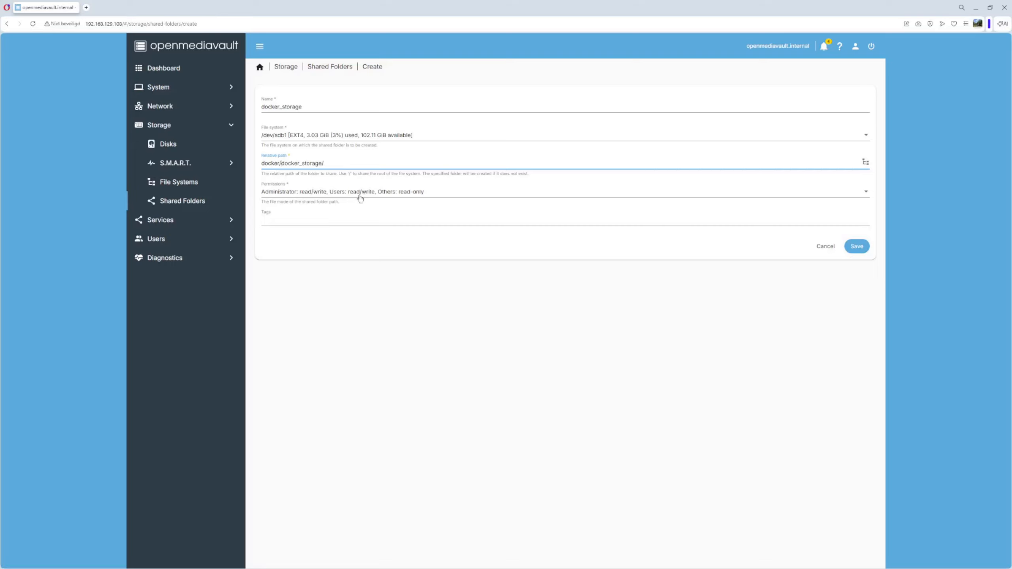
# Tag the docker_storage folder DOCKER STORAGE and save it
pyautogui.click(292, 220)
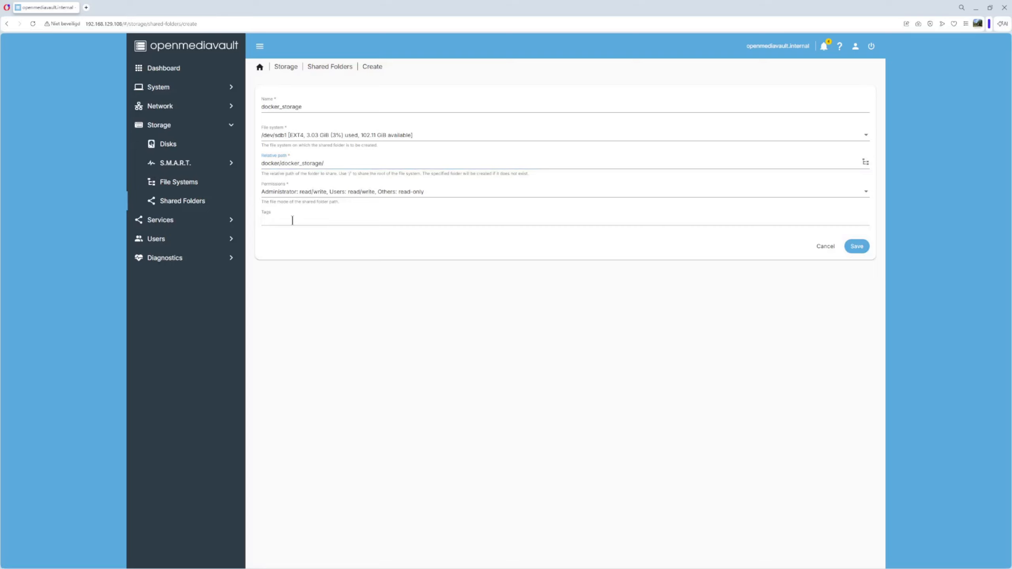
pyautogui.write('DOCKER STORAGE')
pyautogui.press('Return')
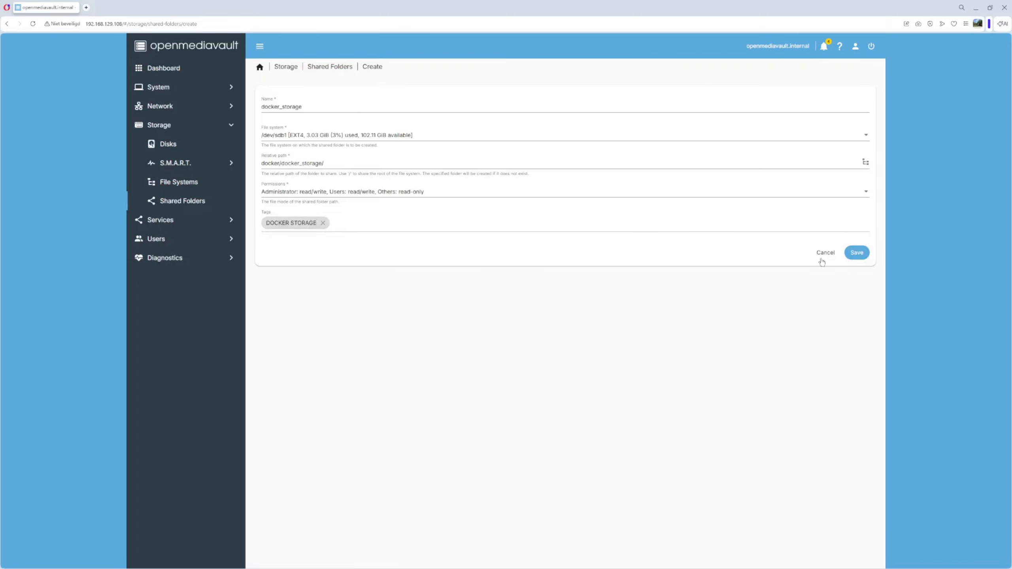
pyautogui.click(857, 253)
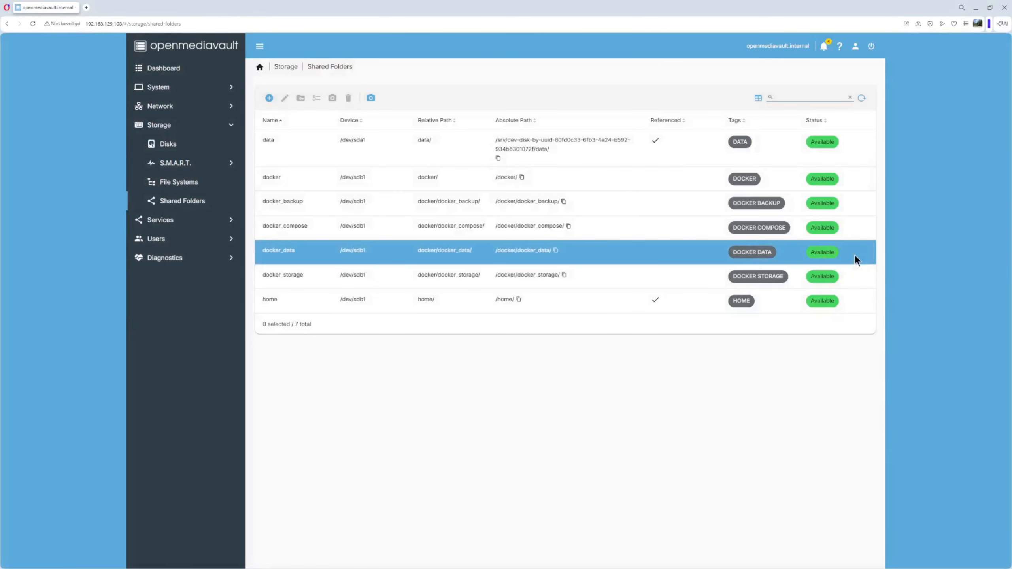
# Apply the pending docker_storage change and select the docker_storage row
pyautogui.click(861, 83)
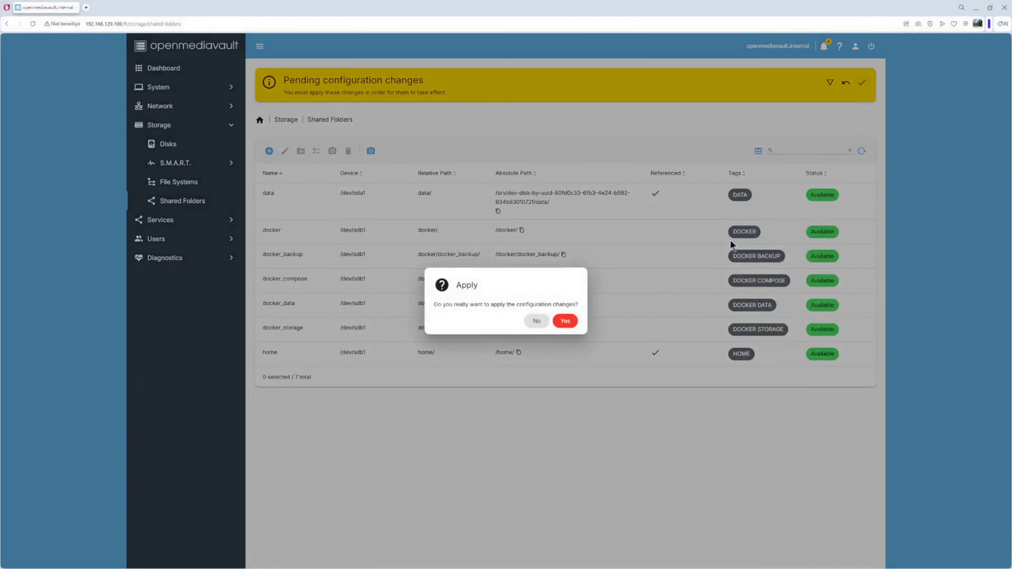
pyautogui.click(566, 321)
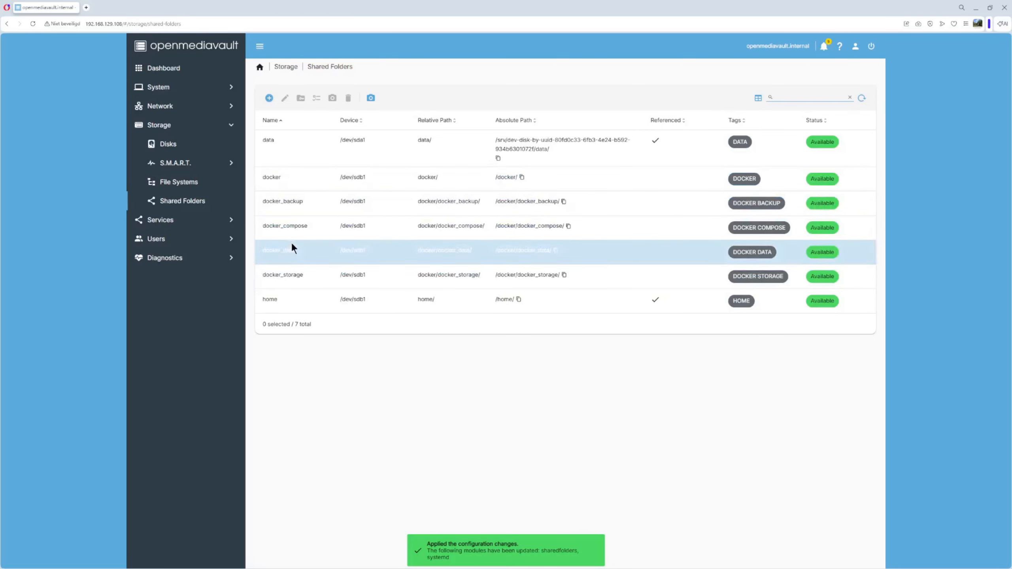
pyautogui.click(286, 275)
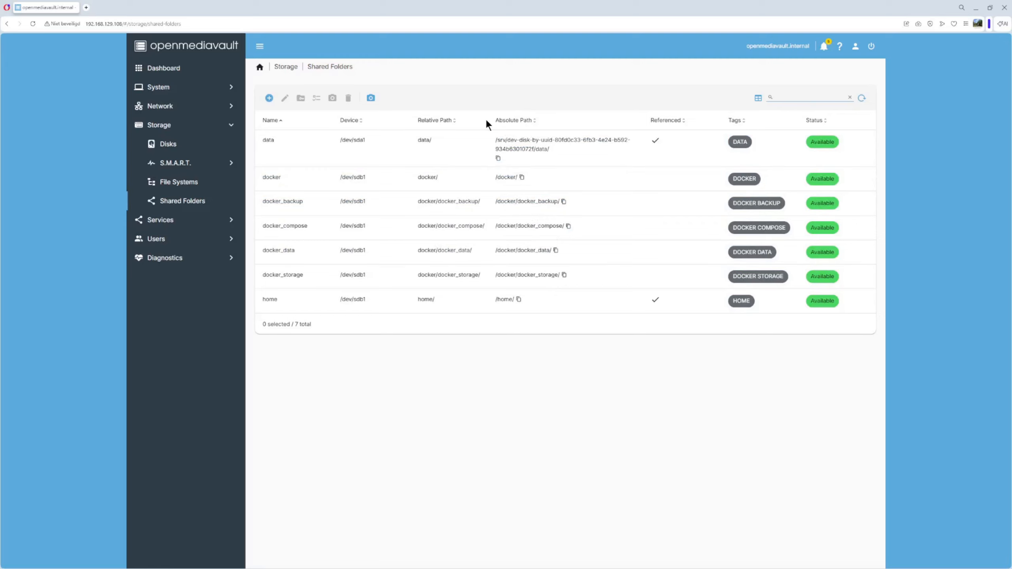
# Paste docker_storage's absolute path /docker/docker_storage/ into the notes below the folder names
pyautogui.click(565, 275)
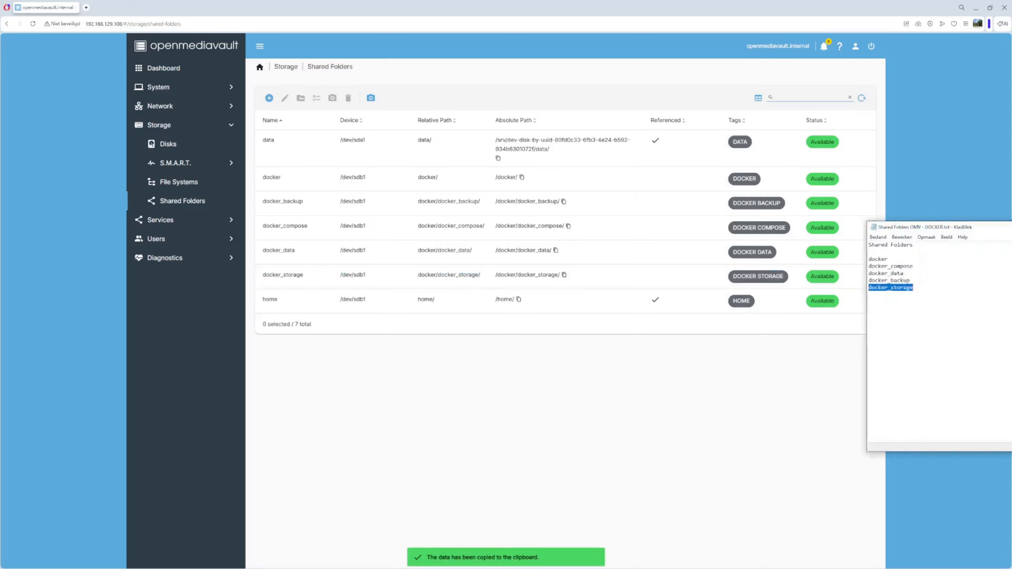
pyautogui.moveTo(1011, 224); pyautogui.dragTo(612, 200)
pyautogui.click(515, 275)
pyautogui.press('Return')
pyautogui.press('Return')
pyautogui.hotkey('ctrl', 'v')
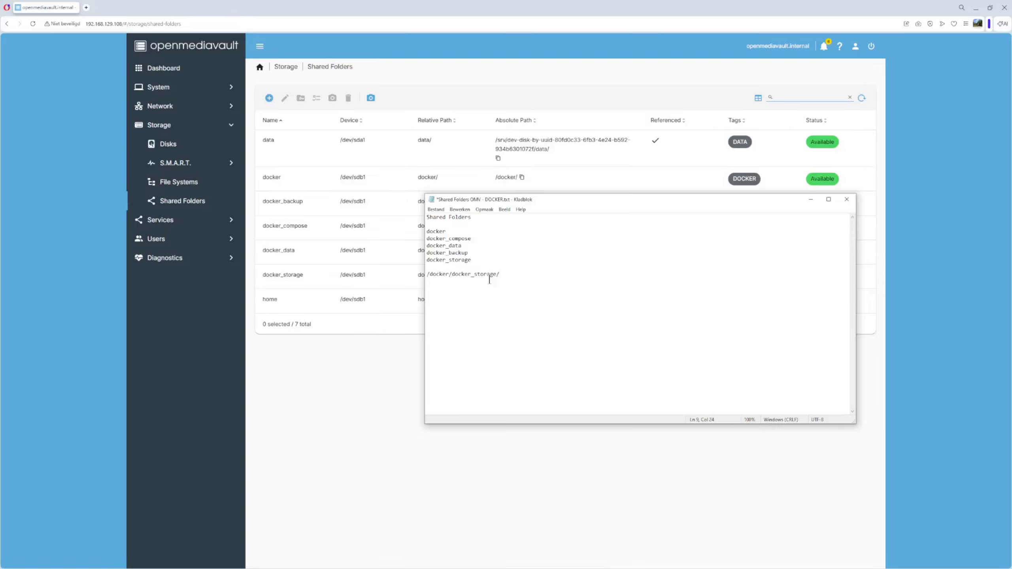
pyautogui.moveTo(760, 197); pyautogui.dragTo(1011, 205)
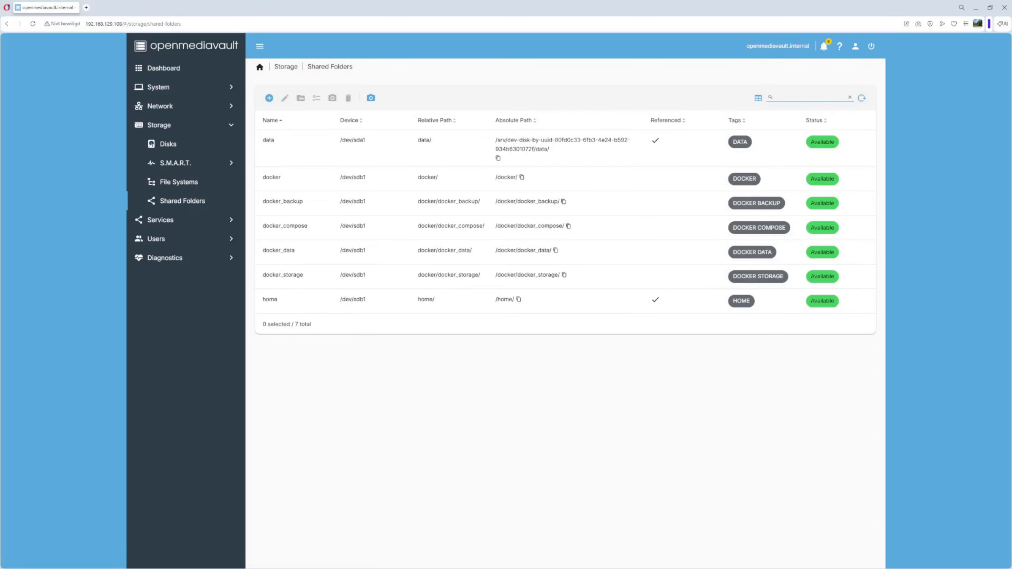
pyautogui.moveTo(1009, 255); pyautogui.dragTo(560, 126)
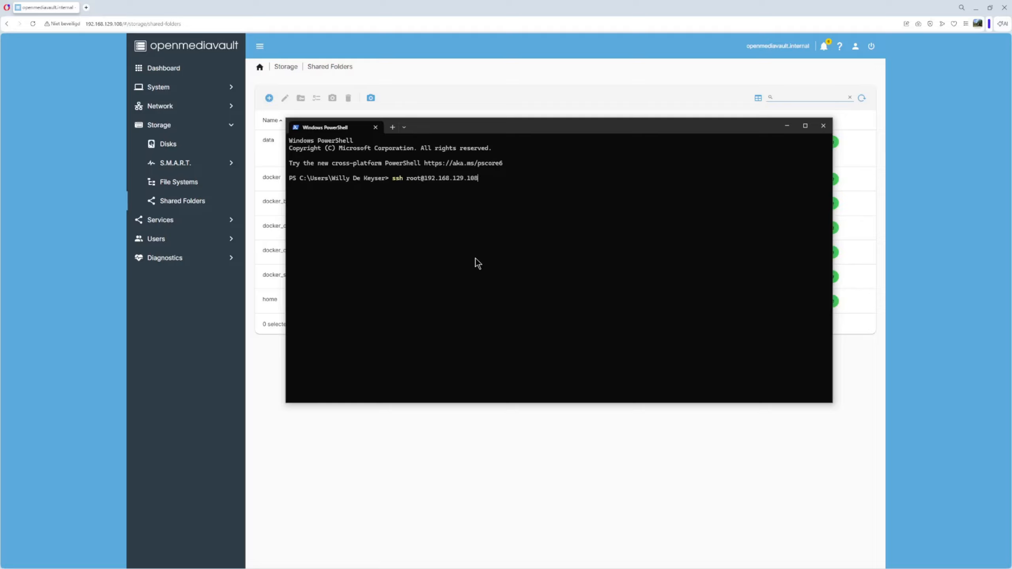
# Log in to the server over ssh and list the root directory with ls -all
pyautogui.press('Return')
pyautogui.press('Return')
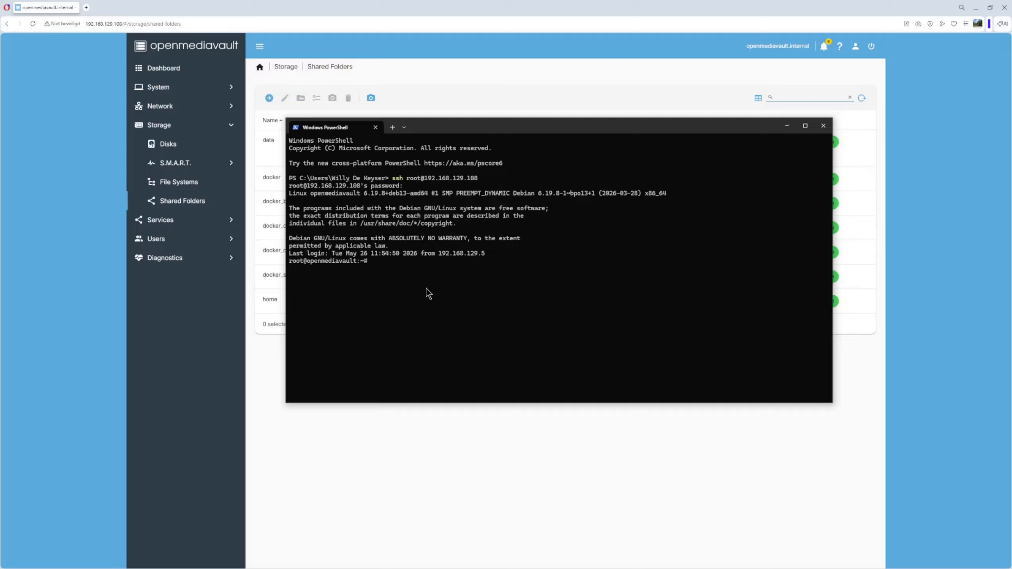
pyautogui.write('cd /')
pyautogui.press('Return')
pyautogui.write('ls -all')
pyautogui.press('Return')
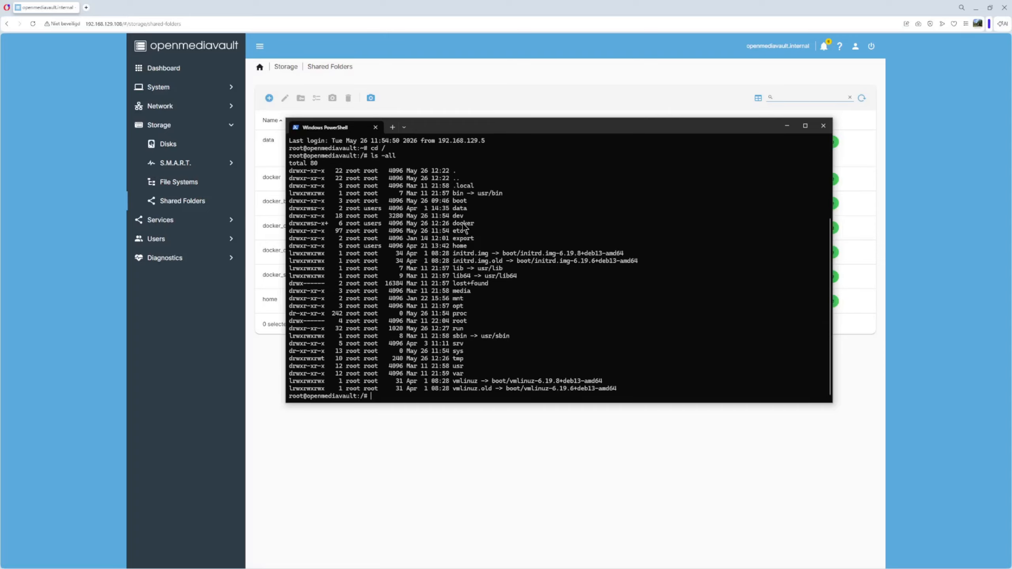
# List the docker directory to confirm the four docker_ subfolders, then minimize PowerShell
pyautogui.write('cd docke')
pyautogui.write('r')
pyautogui.press('Return')
pyautogui.write('l')
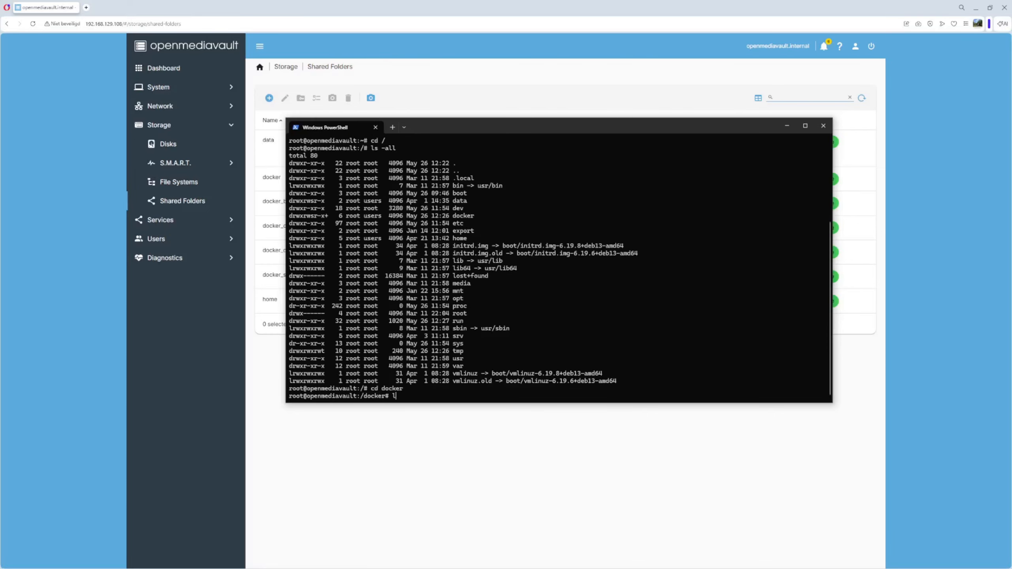
pyautogui.write('s -all')
pyautogui.press('Return')
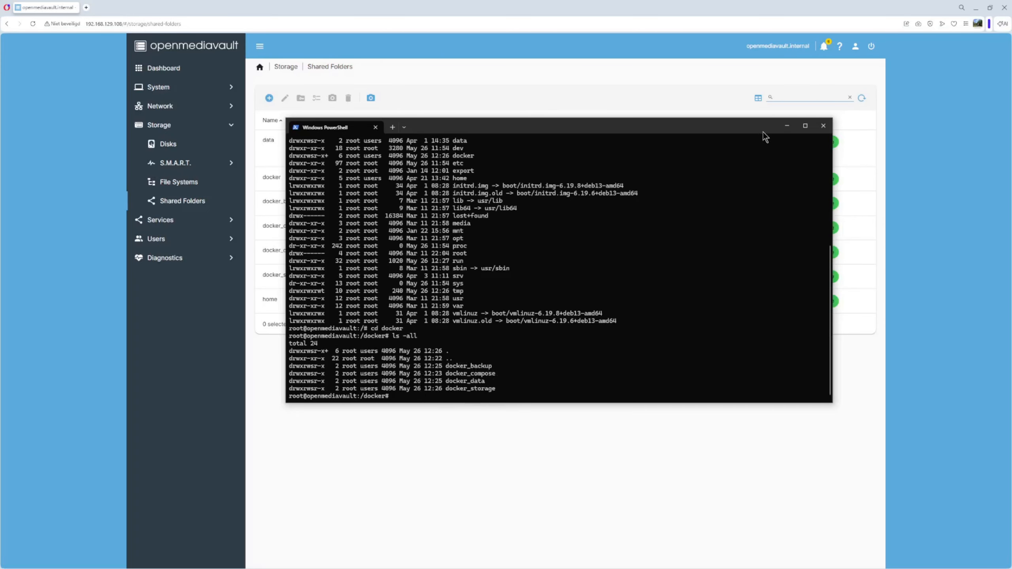
pyautogui.click(787, 126)
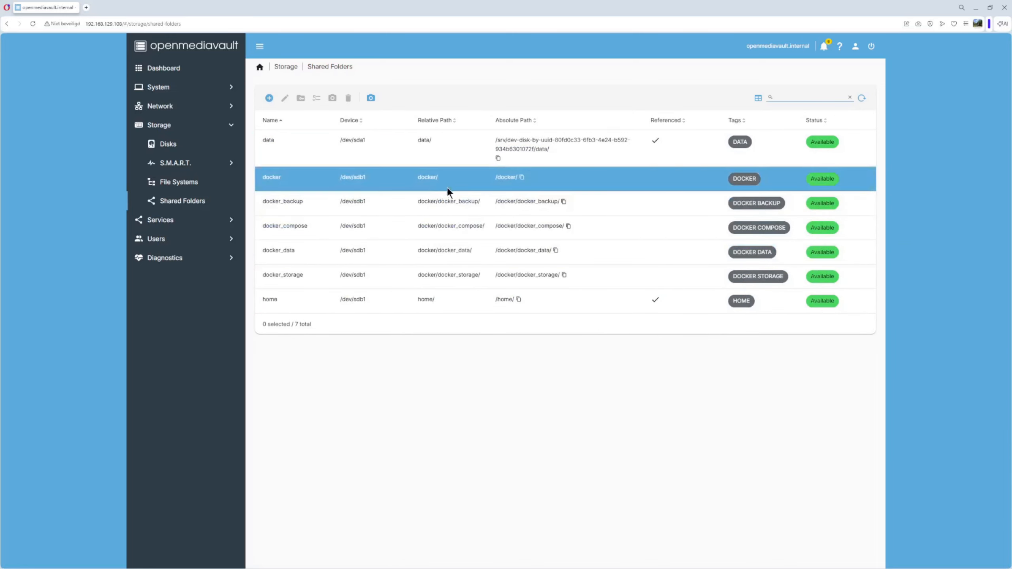
# Open the omv-extras page under System
pyautogui.click(158, 88)
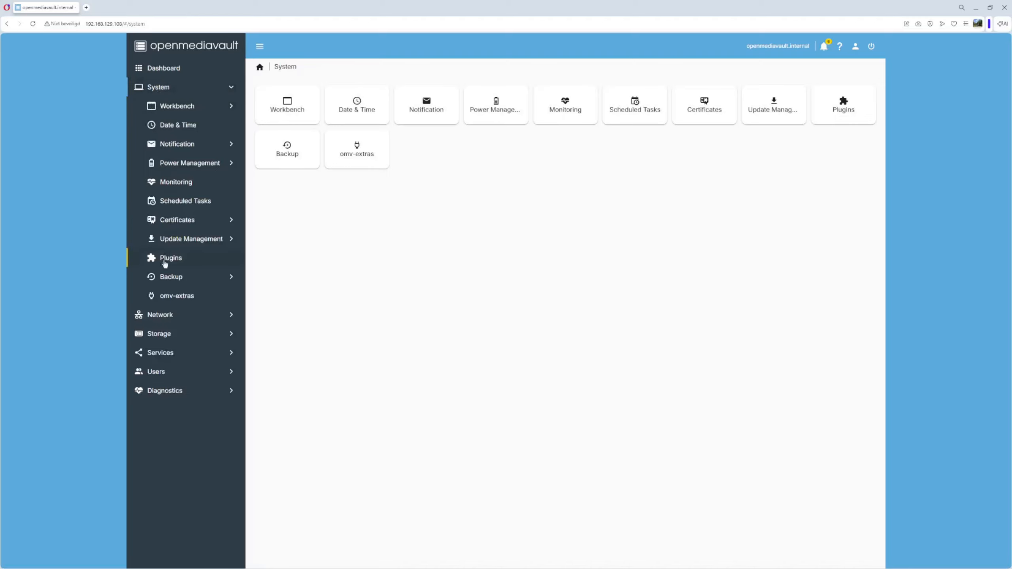
pyautogui.click(180, 301)
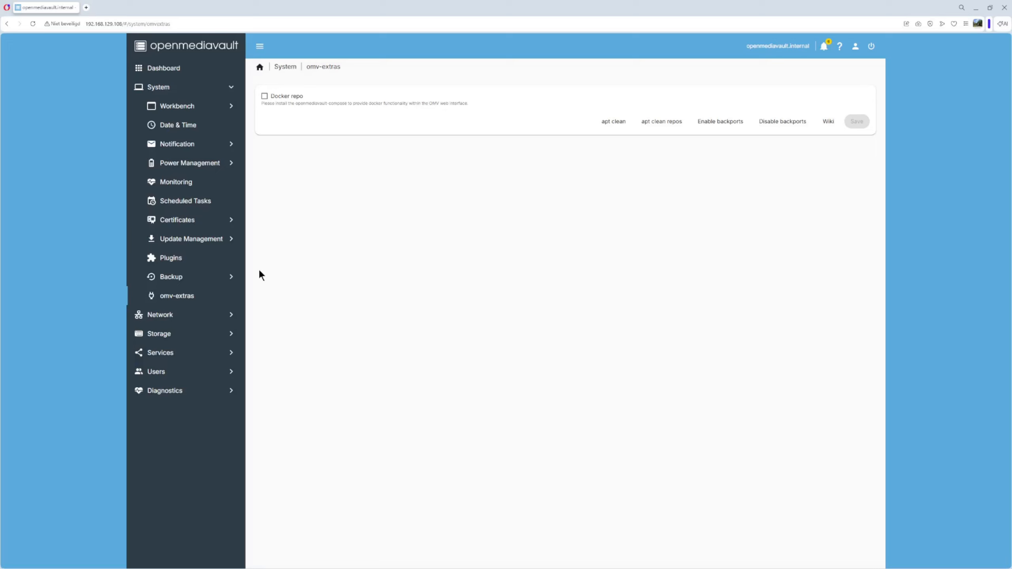
pyautogui.click(169, 260)
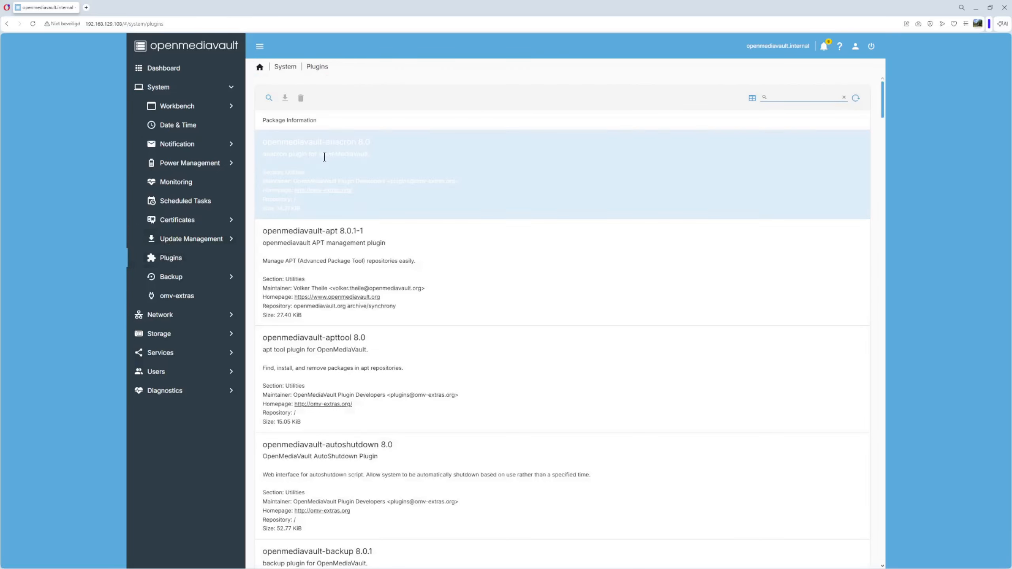
pyautogui.click(779, 95)
pyautogui.write('docker')
pyautogui.click(405, 160)
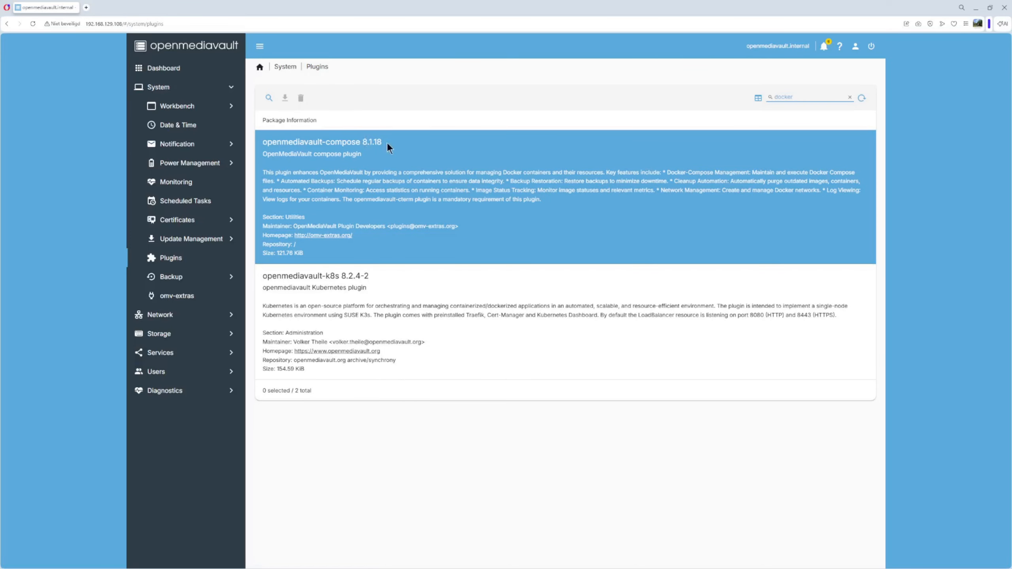
pyautogui.click(366, 193)
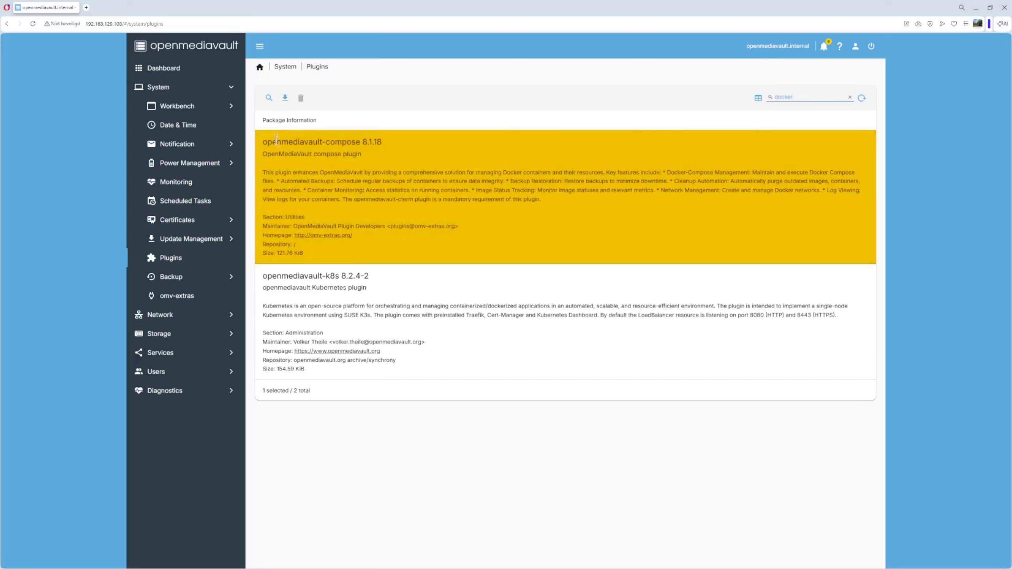
pyautogui.click(286, 100)
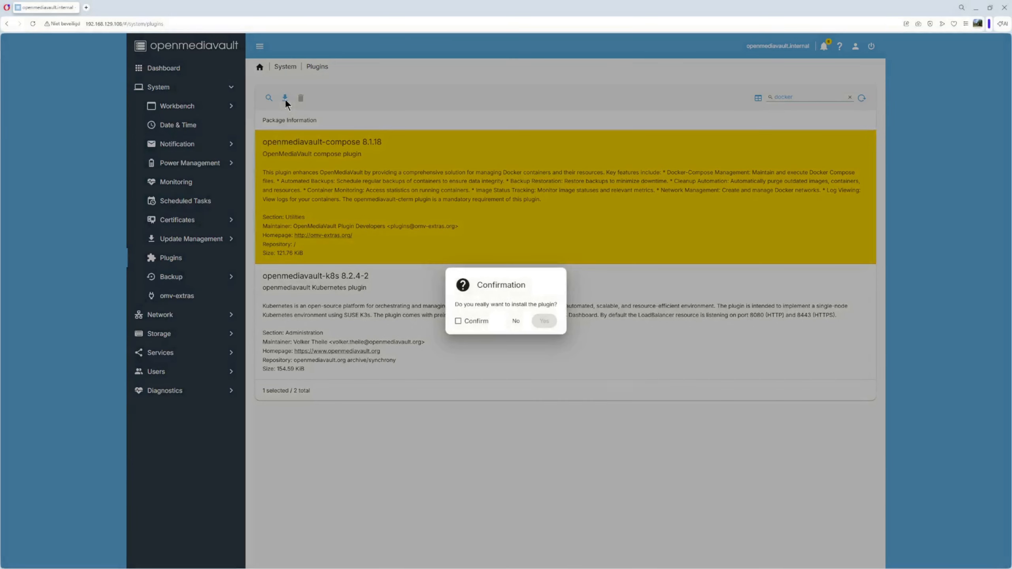
pyautogui.click(457, 322)
pyautogui.click(545, 322)
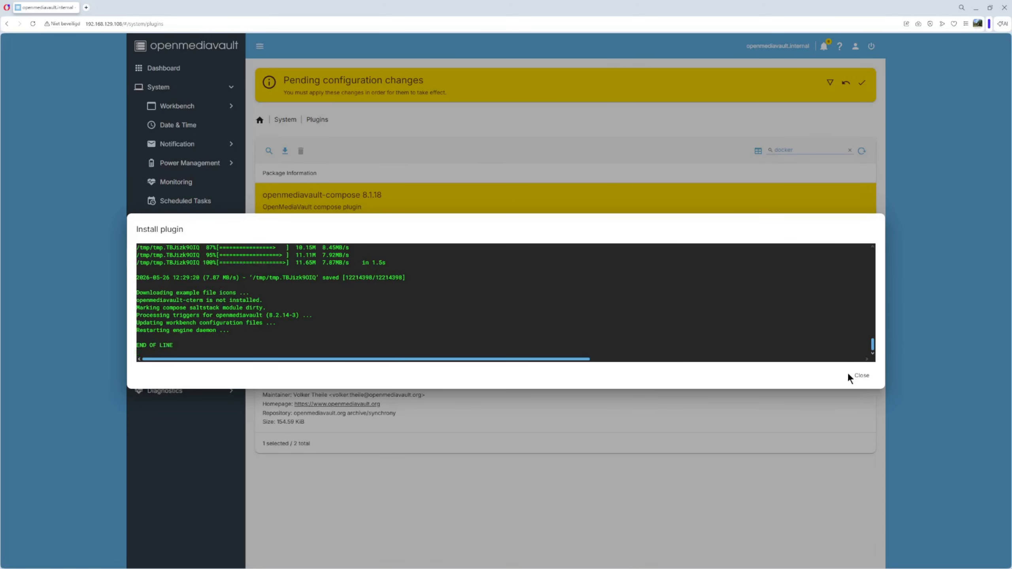
pyautogui.click(860, 377)
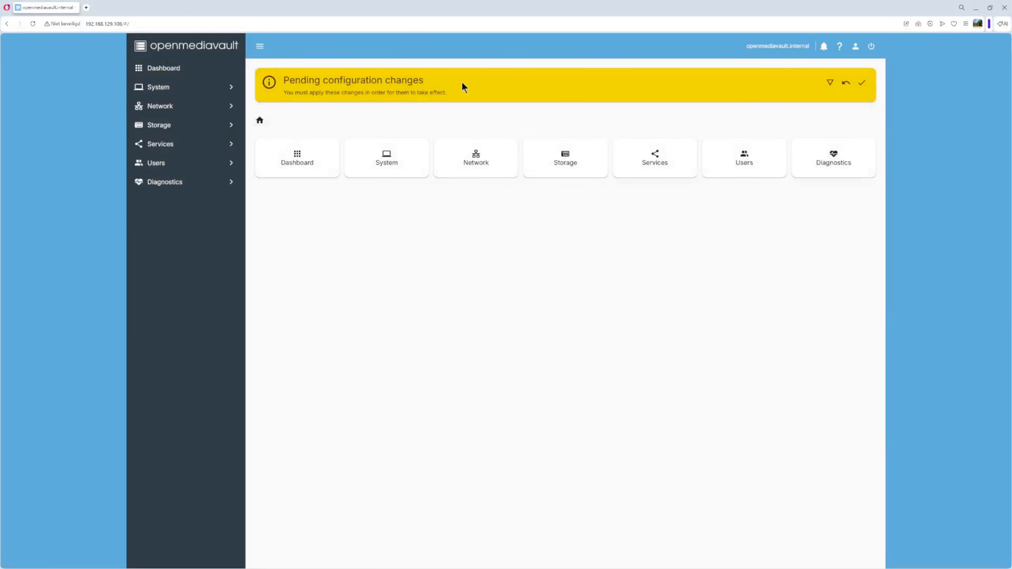
pyautogui.click(862, 83)
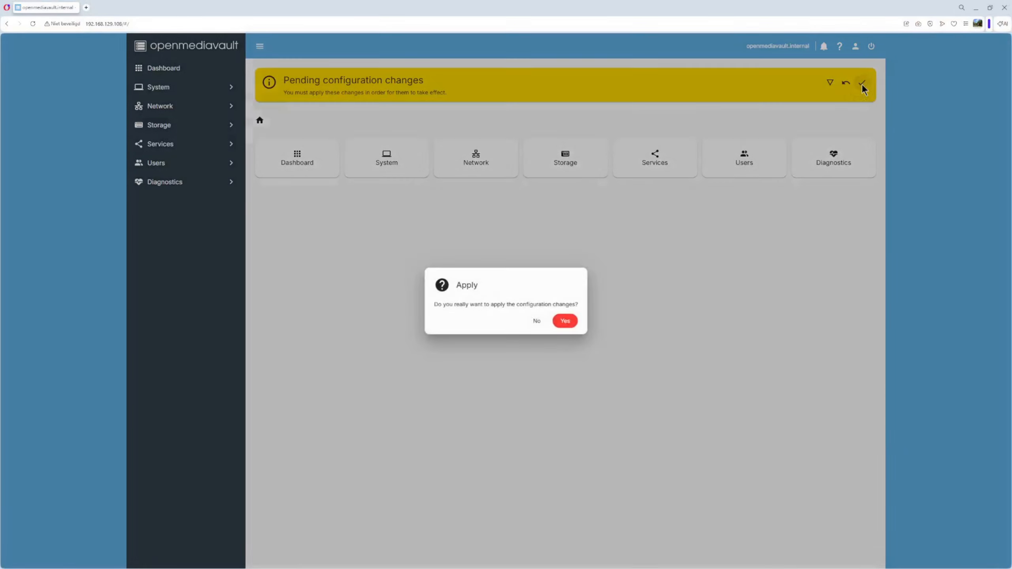
pyautogui.click(566, 326)
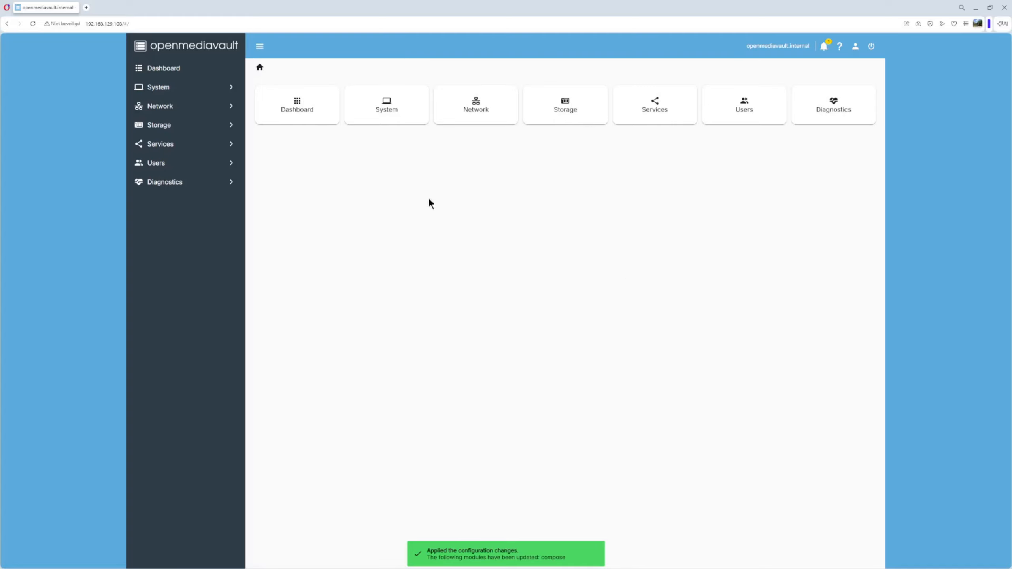
pyautogui.click(162, 90)
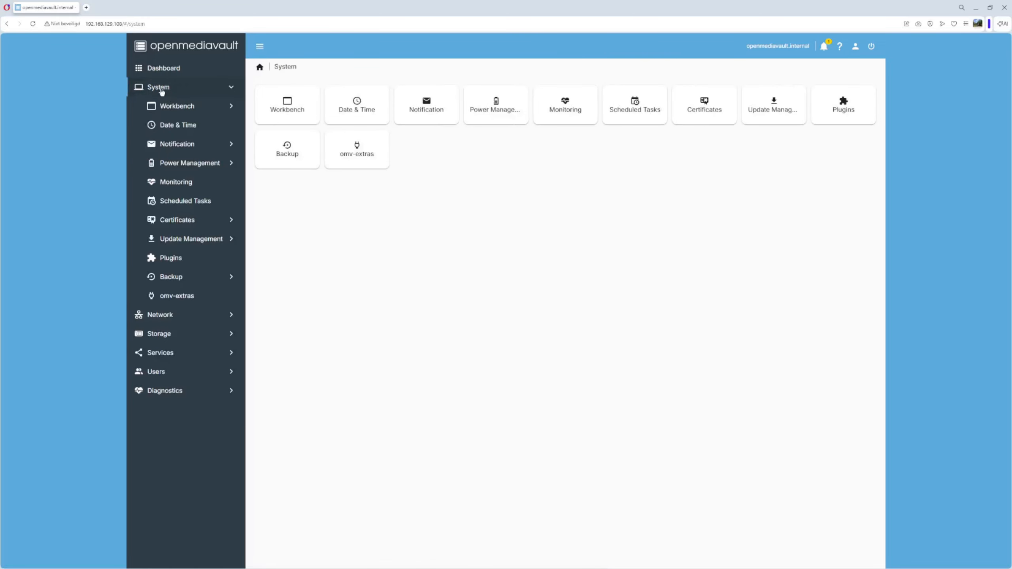
pyautogui.click(177, 299)
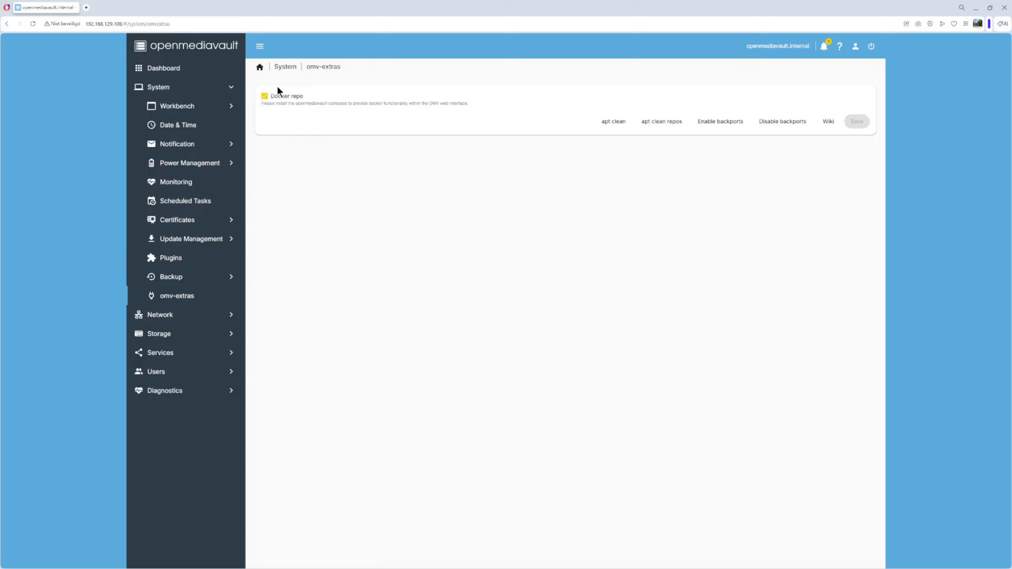
pyautogui.click(163, 353)
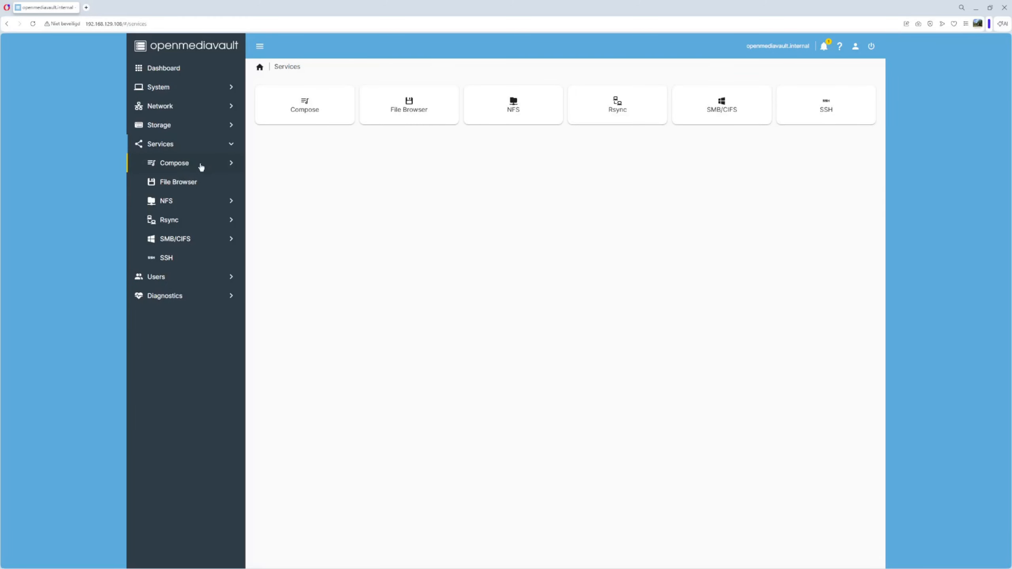
pyautogui.click(176, 166)
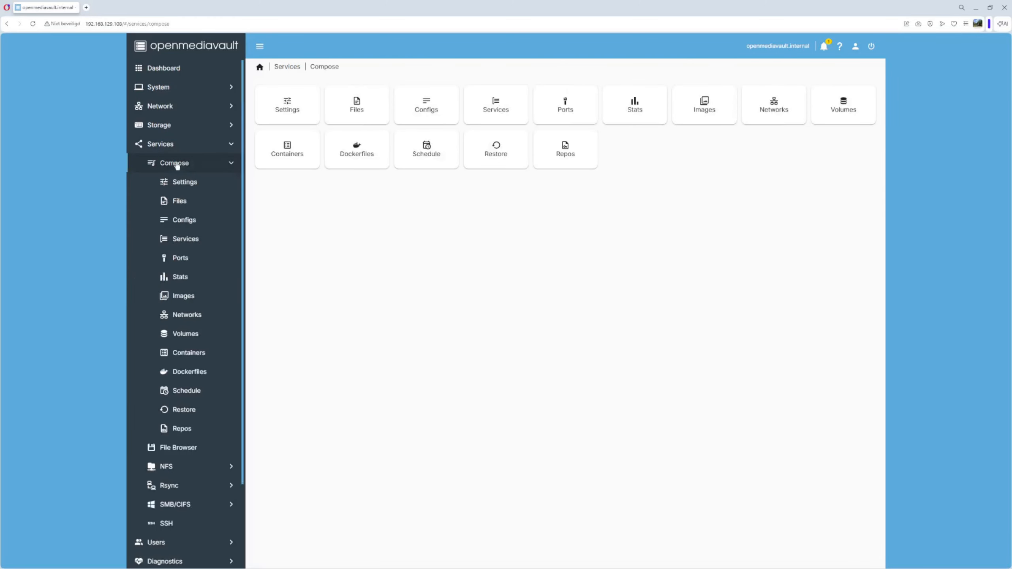
pyautogui.click(182, 184)
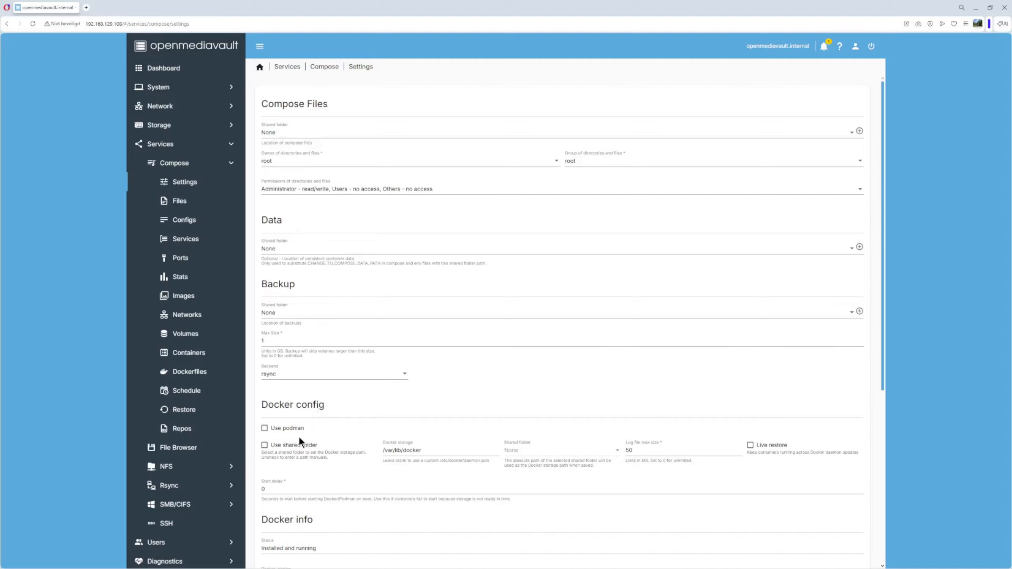
pyautogui.scroll(-4, 505, 416)
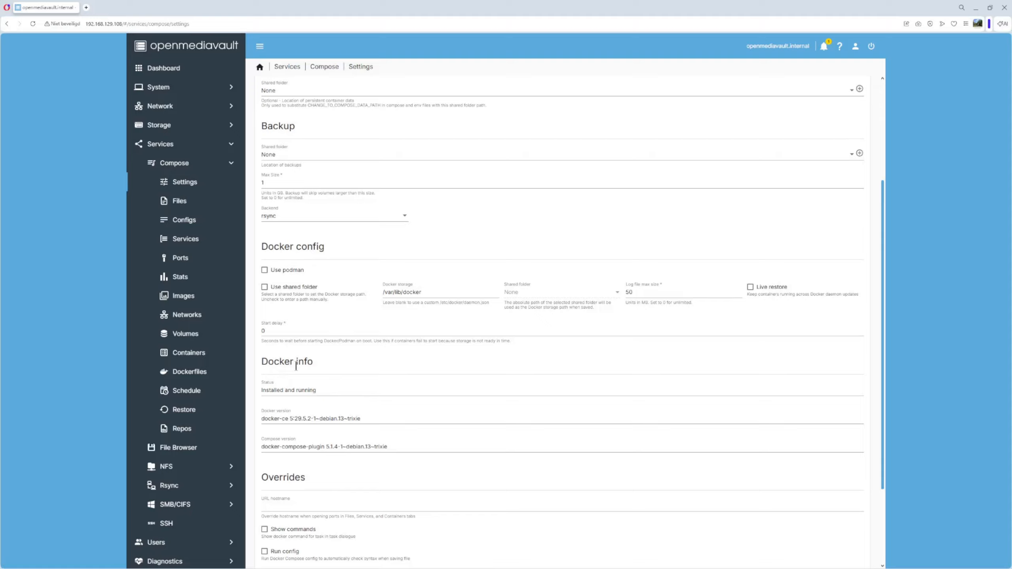
pyautogui.scroll(-3, 314, 388)
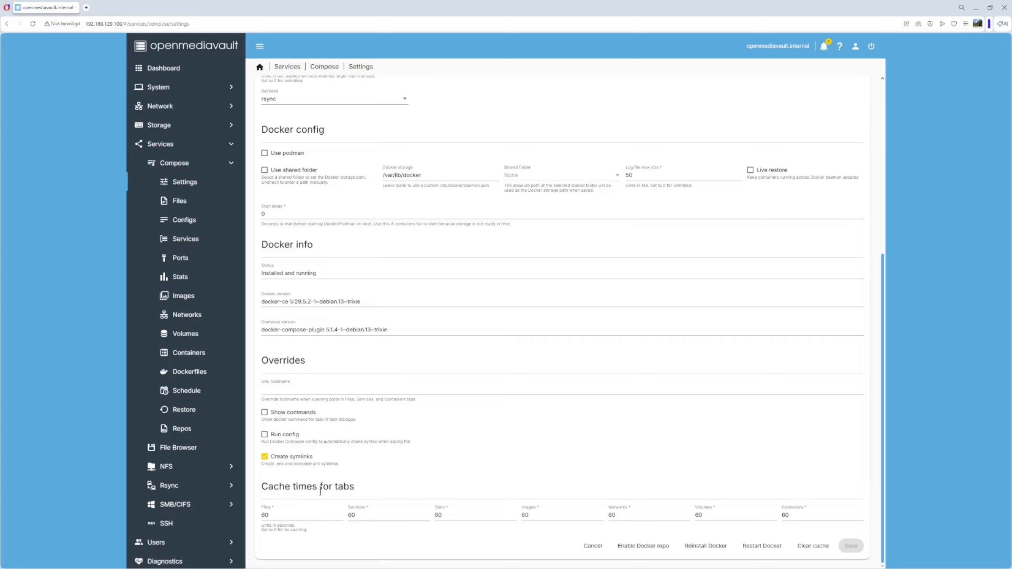
pyautogui.scroll(7, 320, 490)
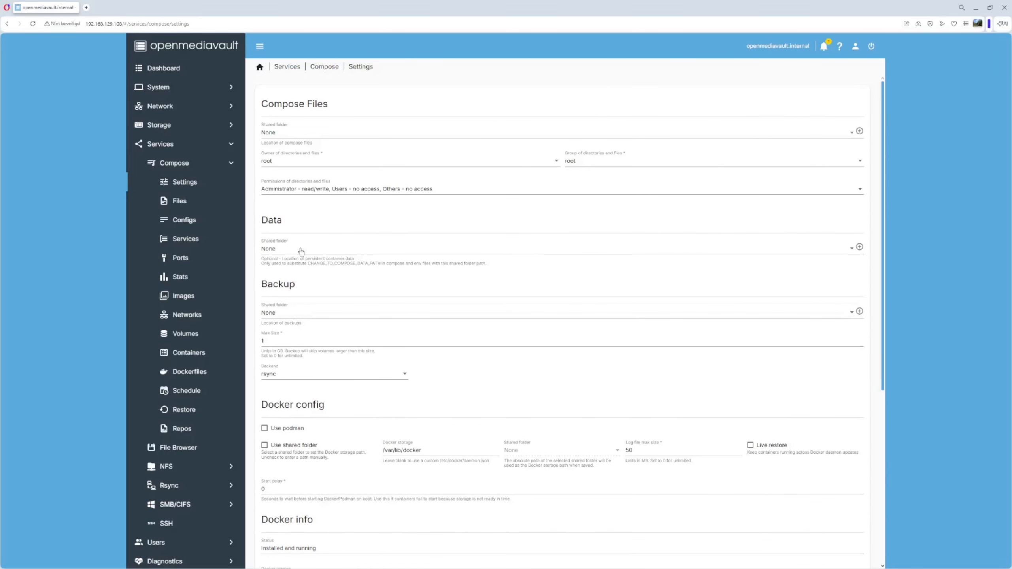
pyautogui.click(271, 136)
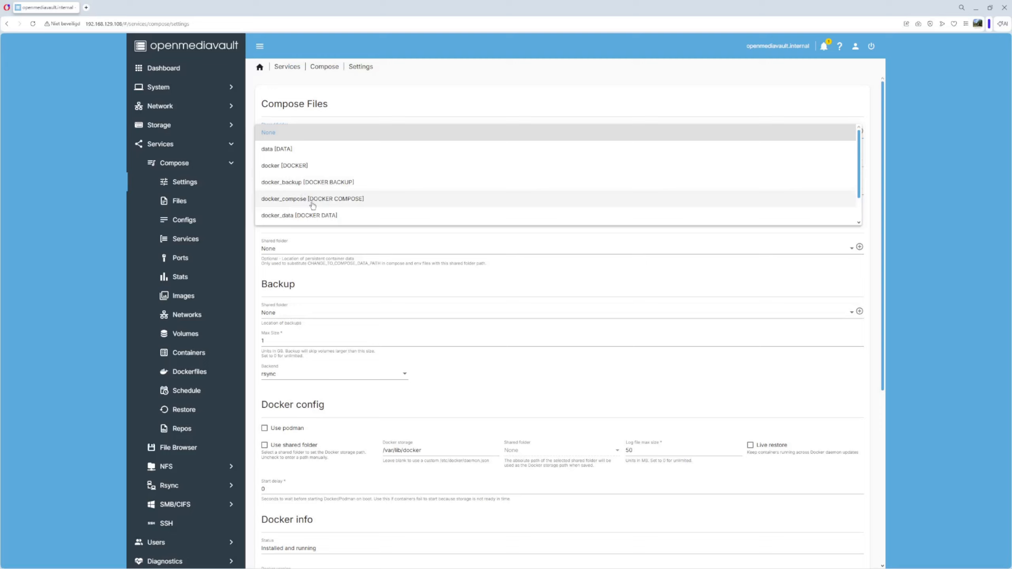
pyautogui.click(334, 203)
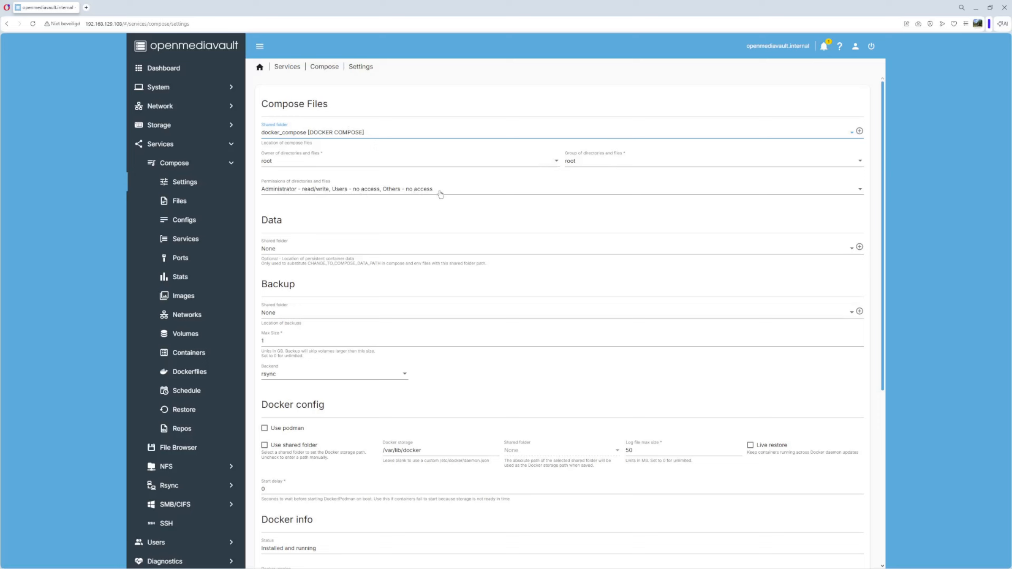
pyautogui.click(269, 249)
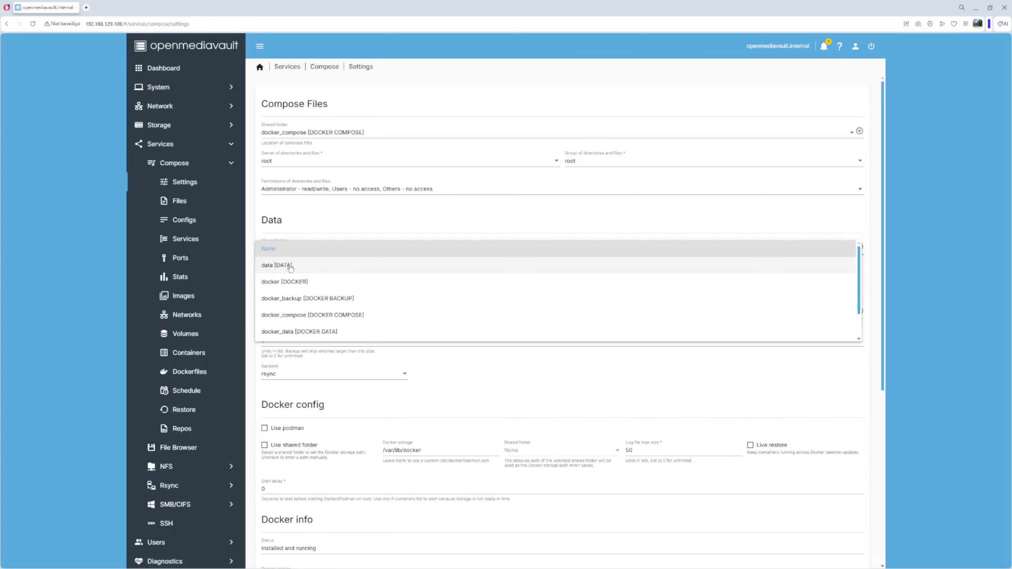
pyautogui.click(284, 331)
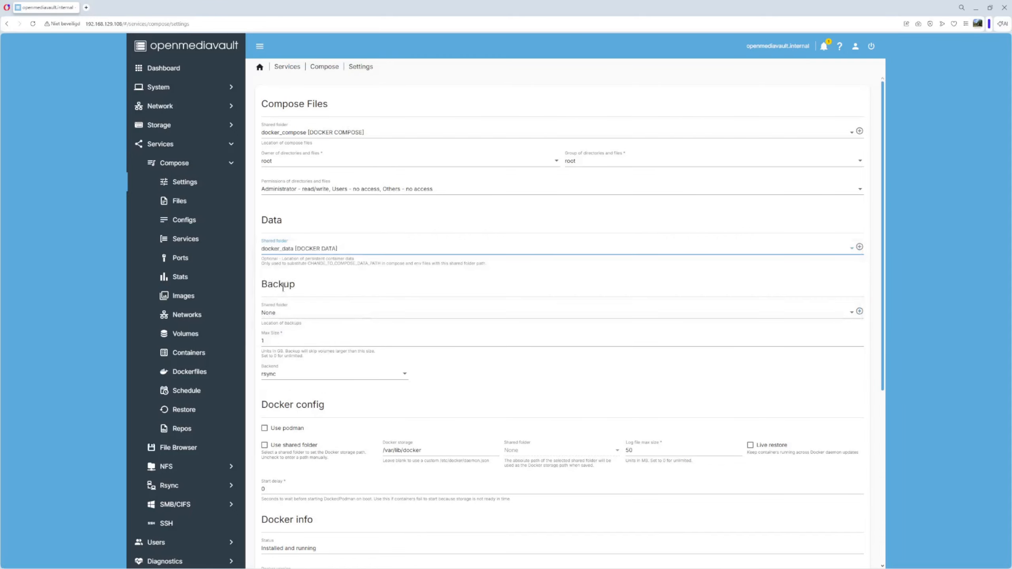
pyautogui.click(276, 313)
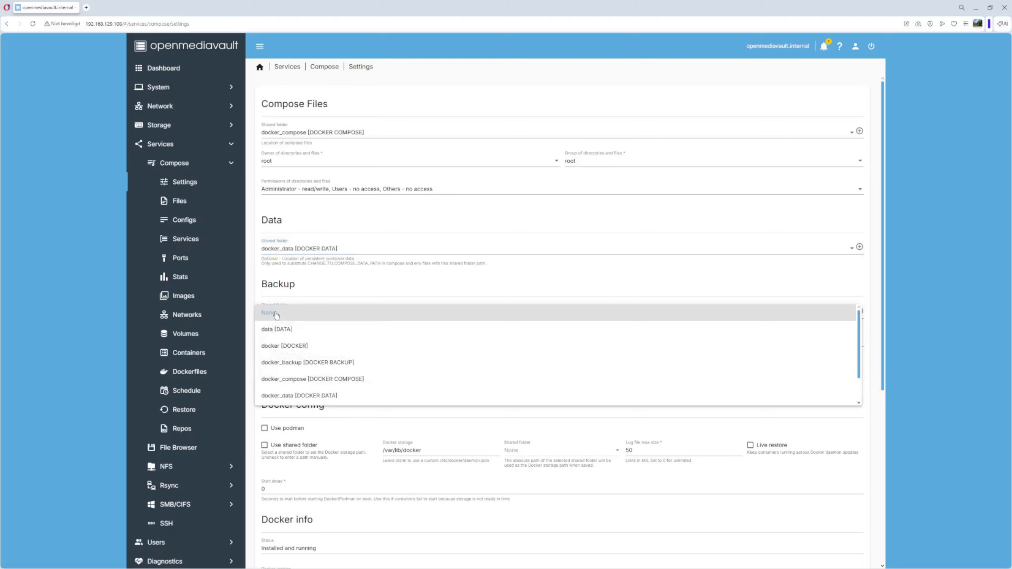
pyautogui.click(314, 364)
pyautogui.scroll(-1, 313, 362)
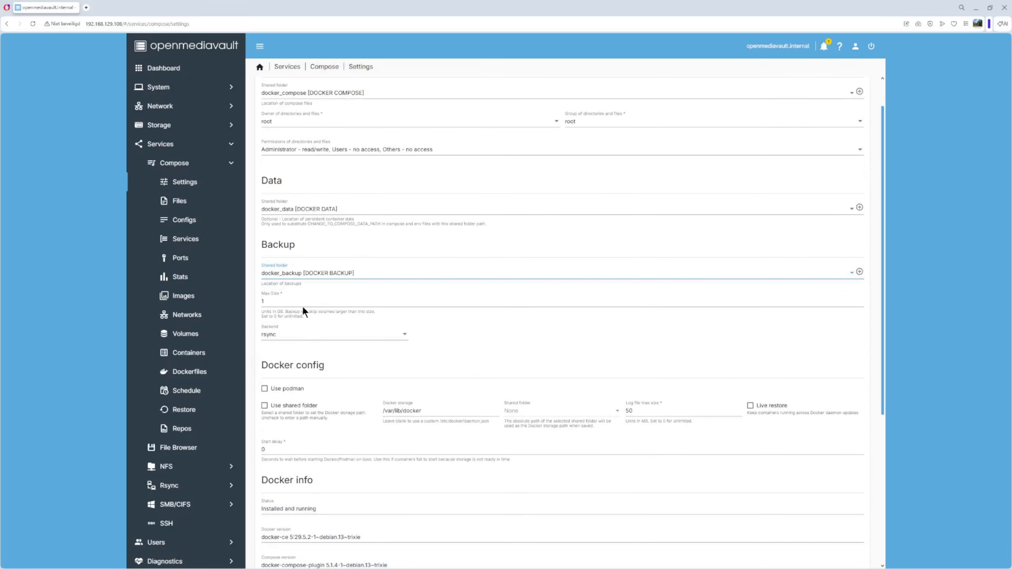
pyautogui.scroll(-2, 303, 309)
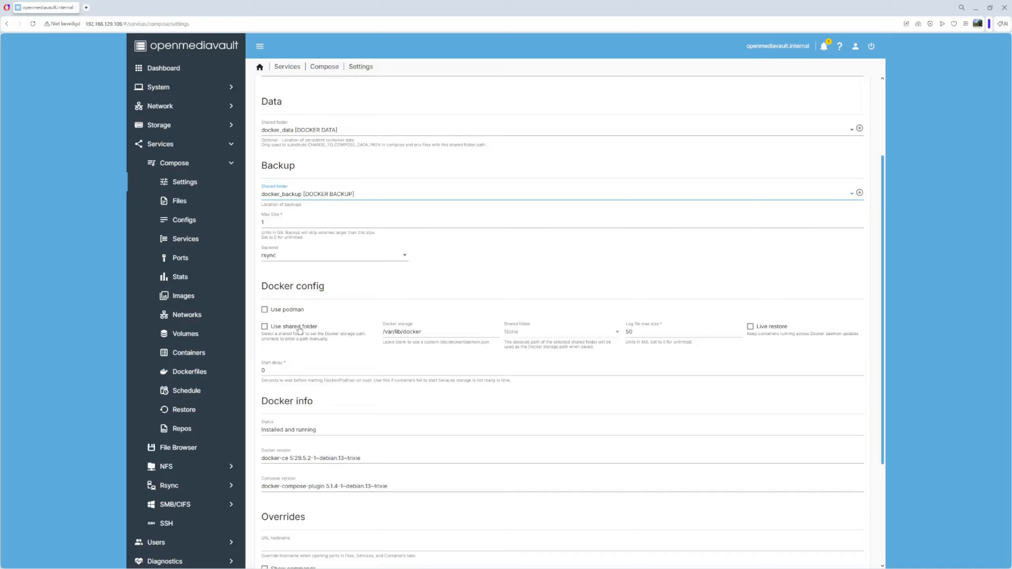
pyautogui.click(264, 328)
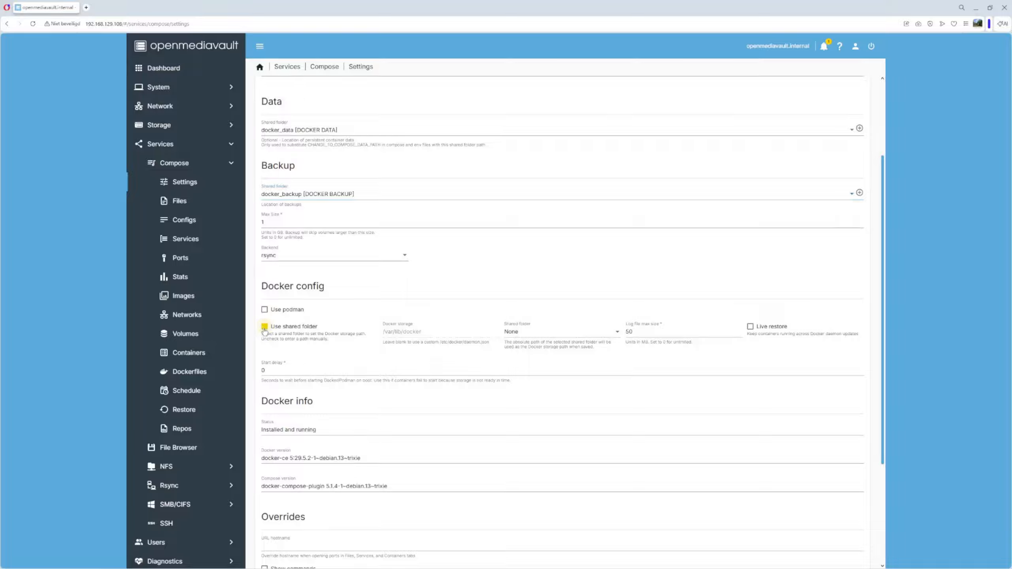
pyautogui.click(532, 334)
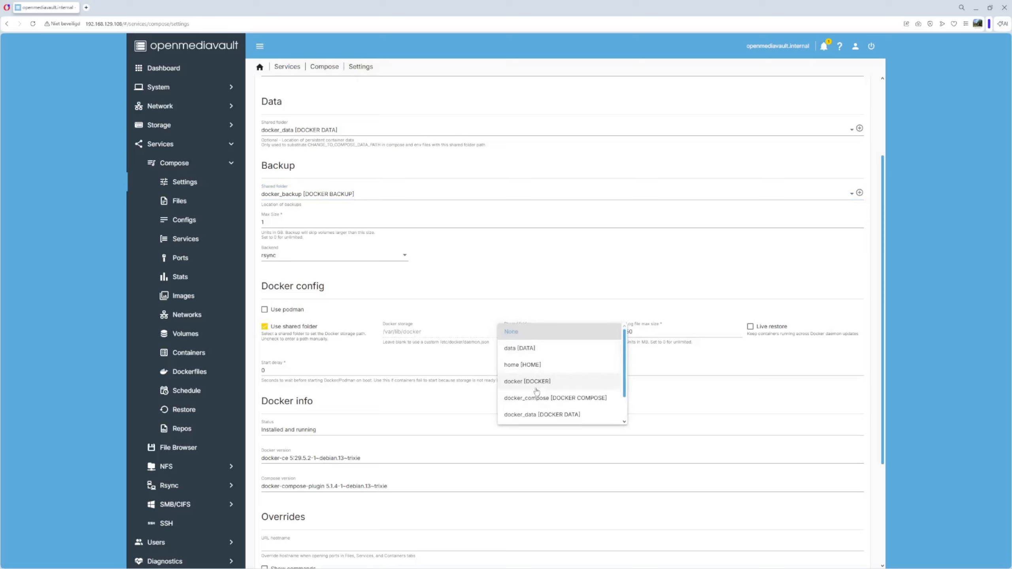
pyautogui.scroll(-1, 537, 393)
pyautogui.scroll(-1, 537, 393)
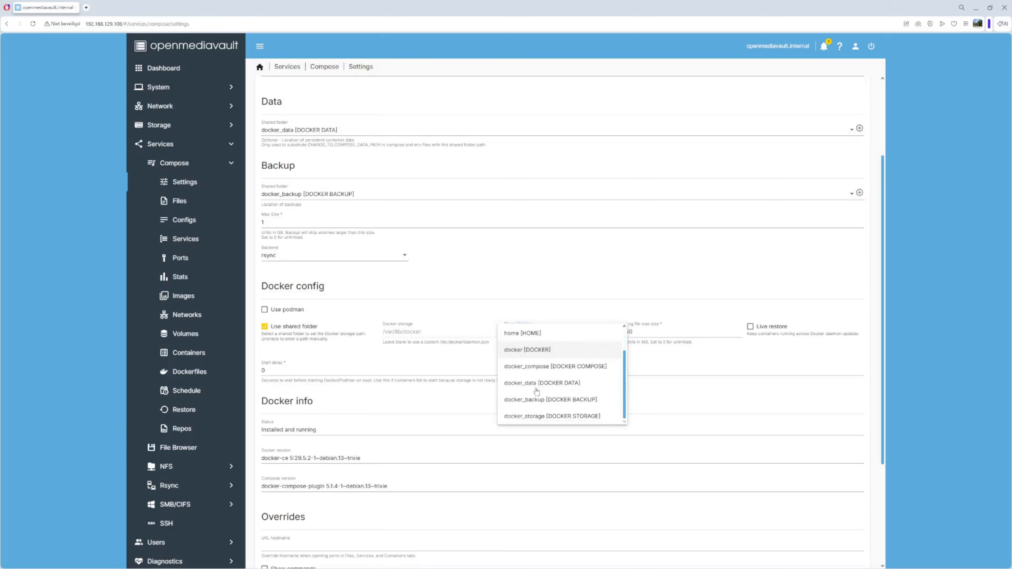
pyautogui.click(542, 417)
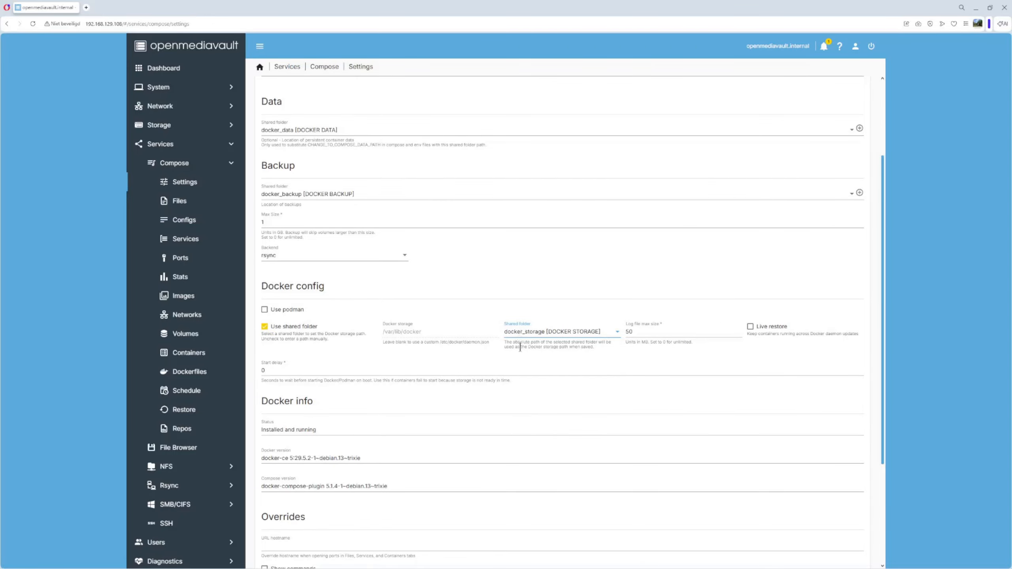
pyautogui.scroll(-4, 355, 365)
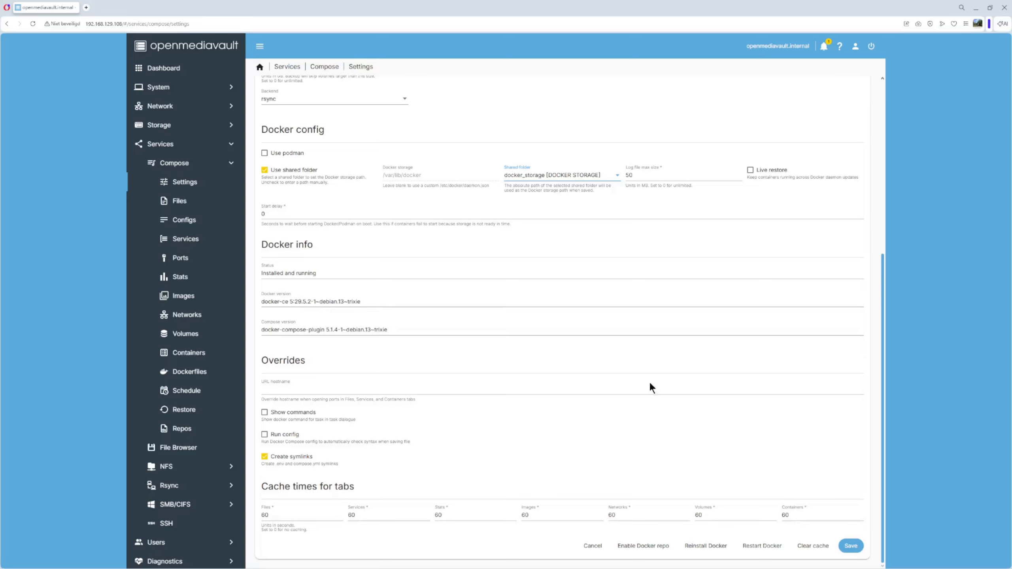
pyautogui.click(849, 547)
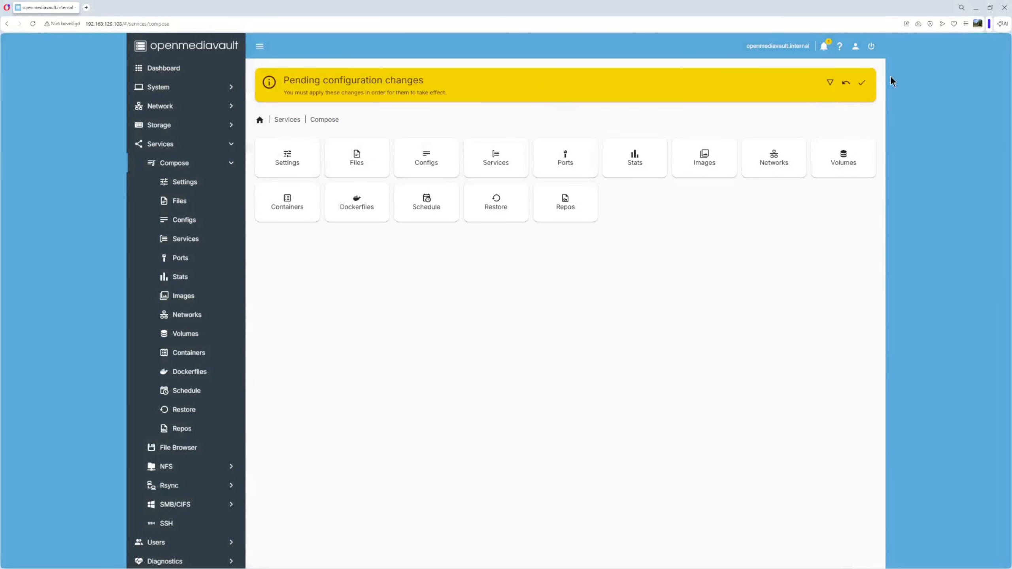
pyautogui.click(861, 84)
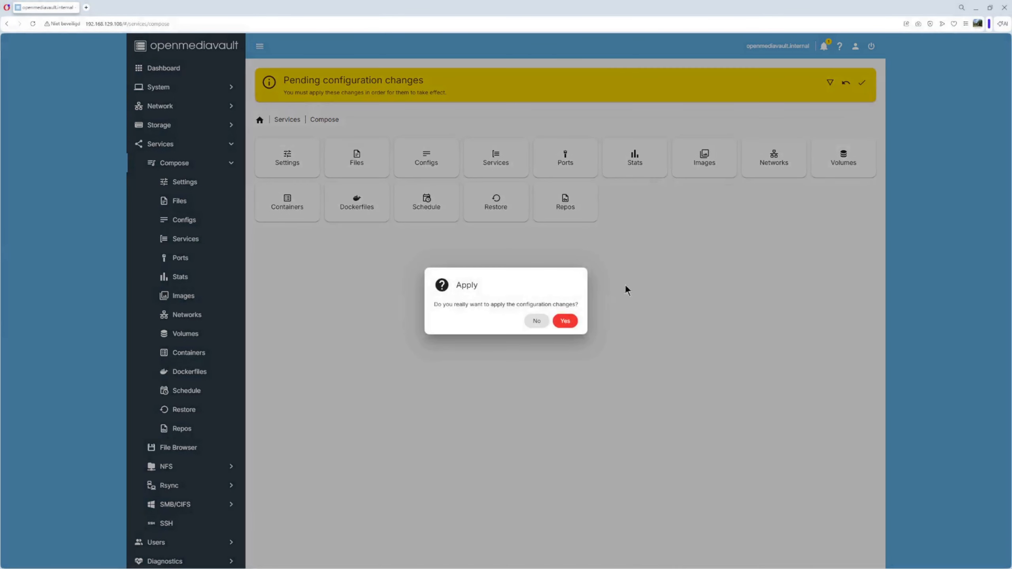
pyautogui.click(566, 321)
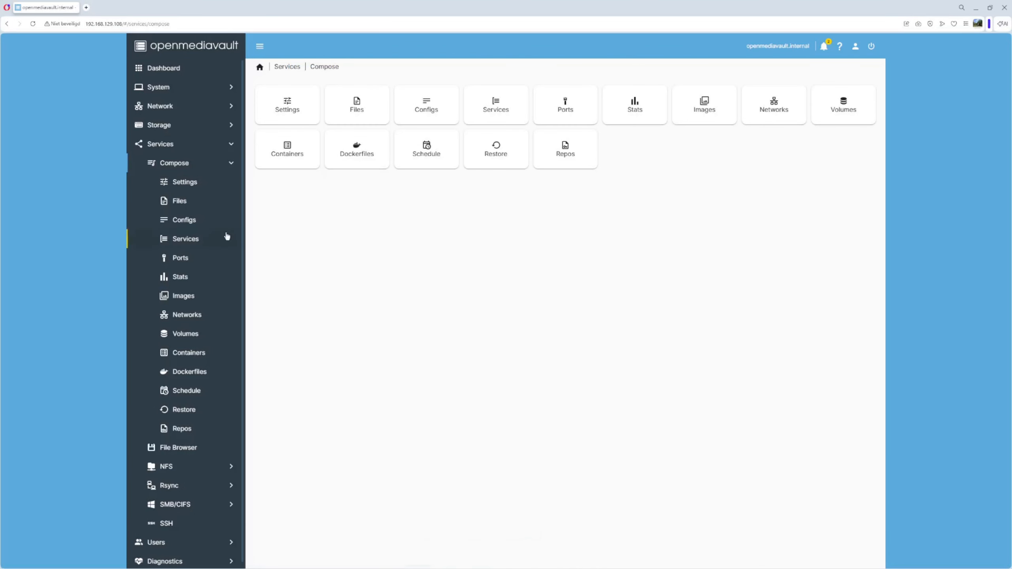
pyautogui.click(180, 182)
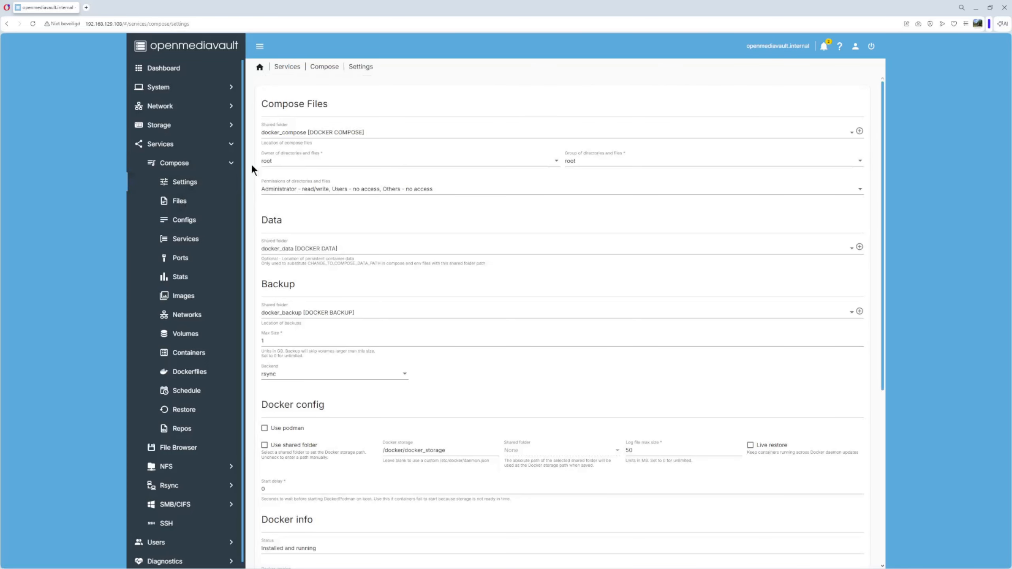
pyautogui.click(175, 202)
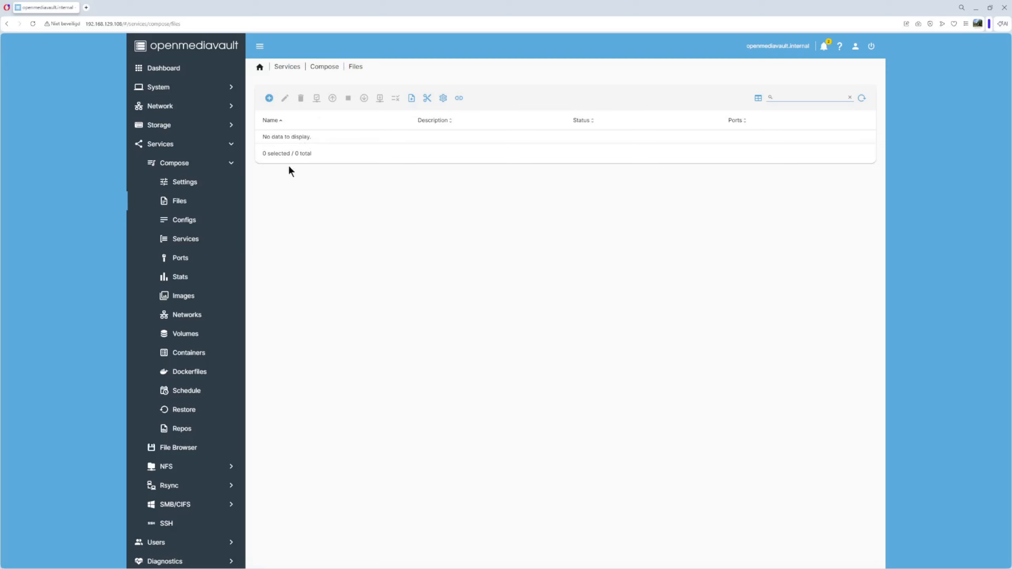
pyautogui.click(270, 99)
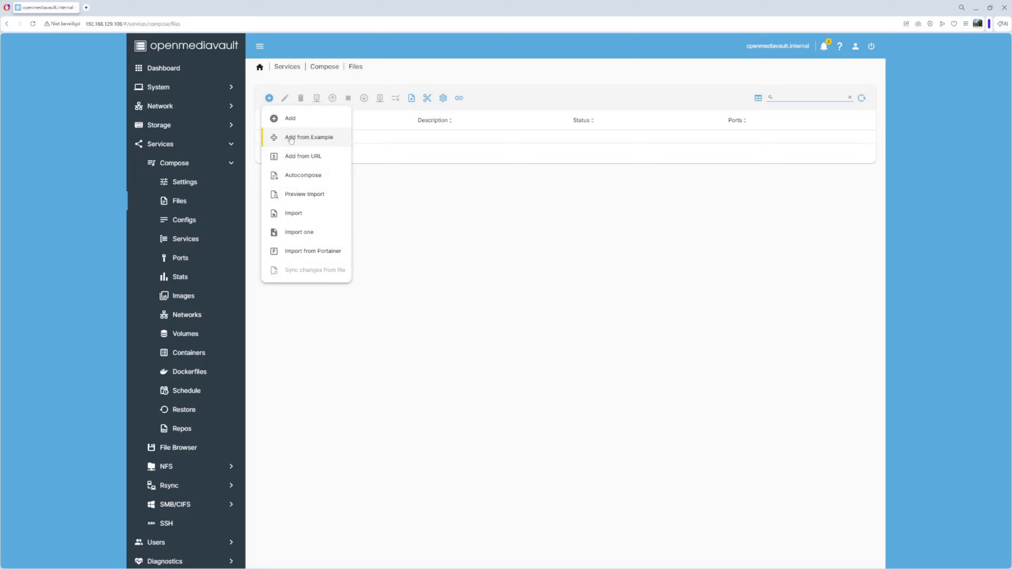
pyautogui.click(311, 138)
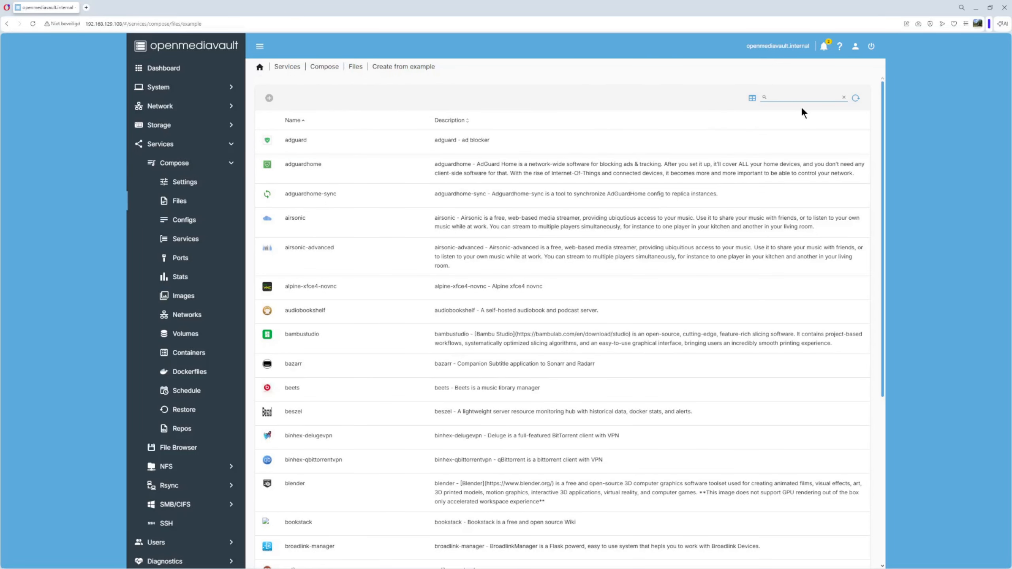
pyautogui.click(790, 98)
pyautogui.write('por')
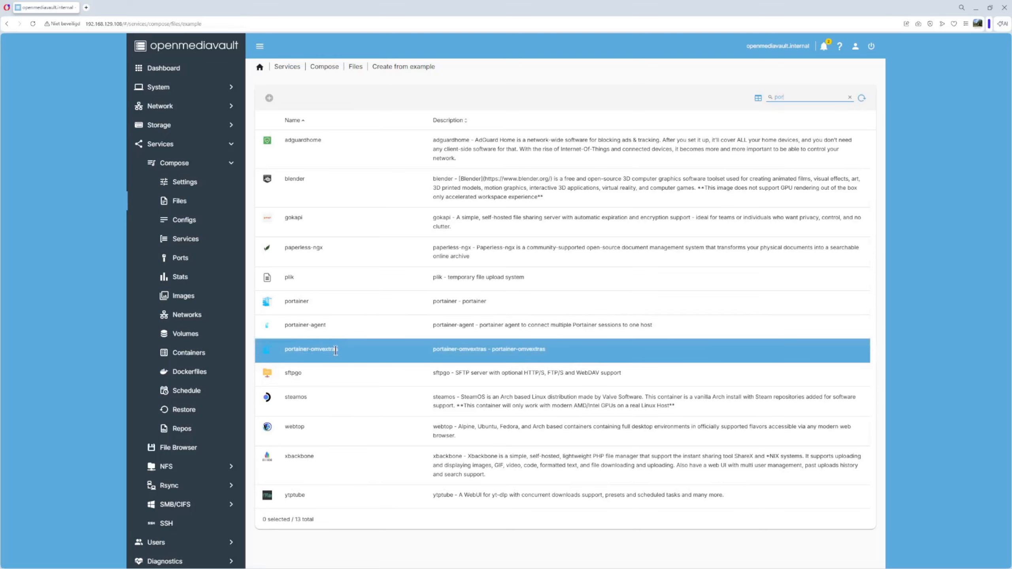
pyautogui.click(293, 302)
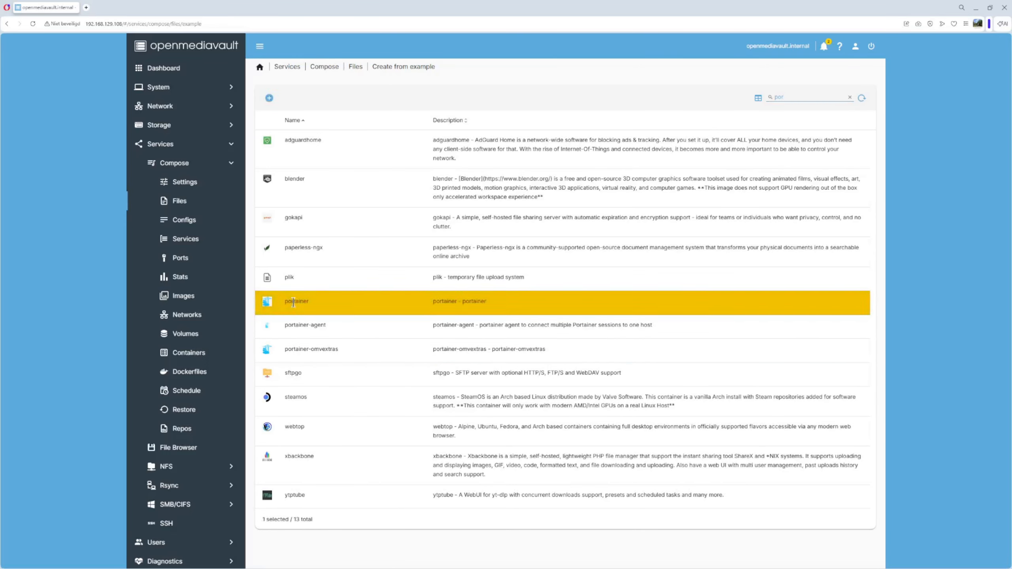
pyautogui.click(268, 98)
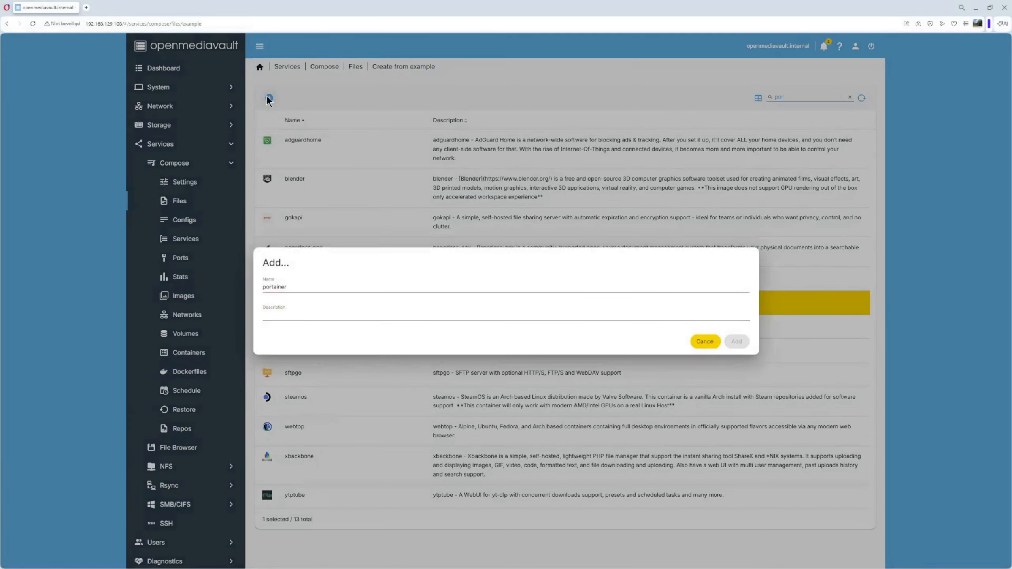
pyautogui.click(286, 315)
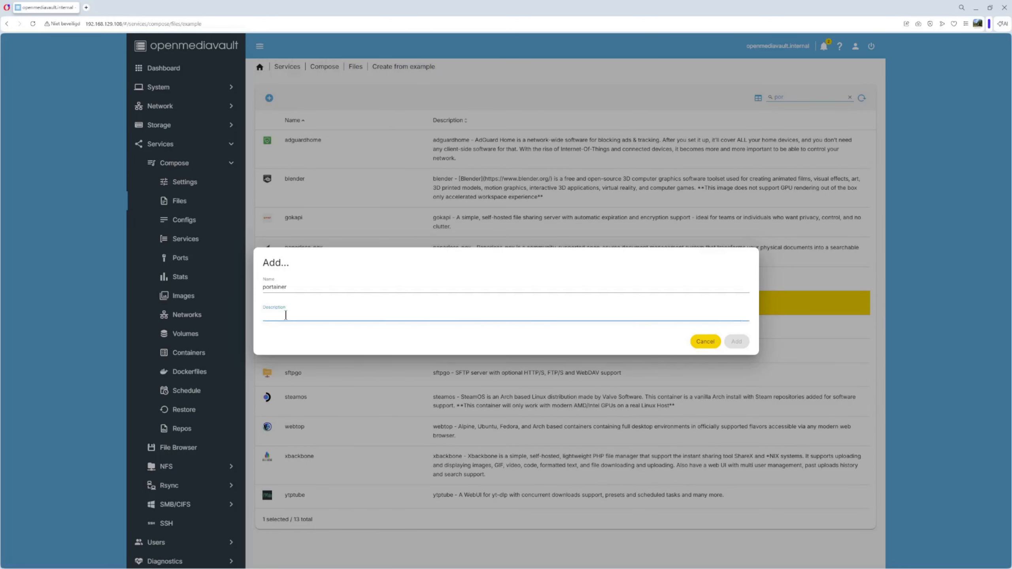
pyautogui.write('Portainer')
pyautogui.click(737, 342)
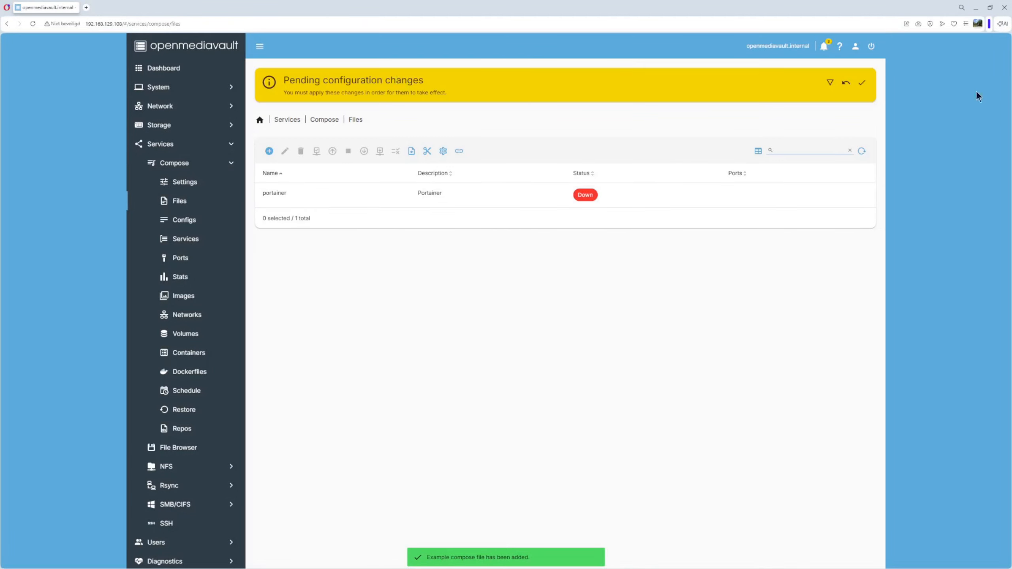
pyautogui.click(863, 87)
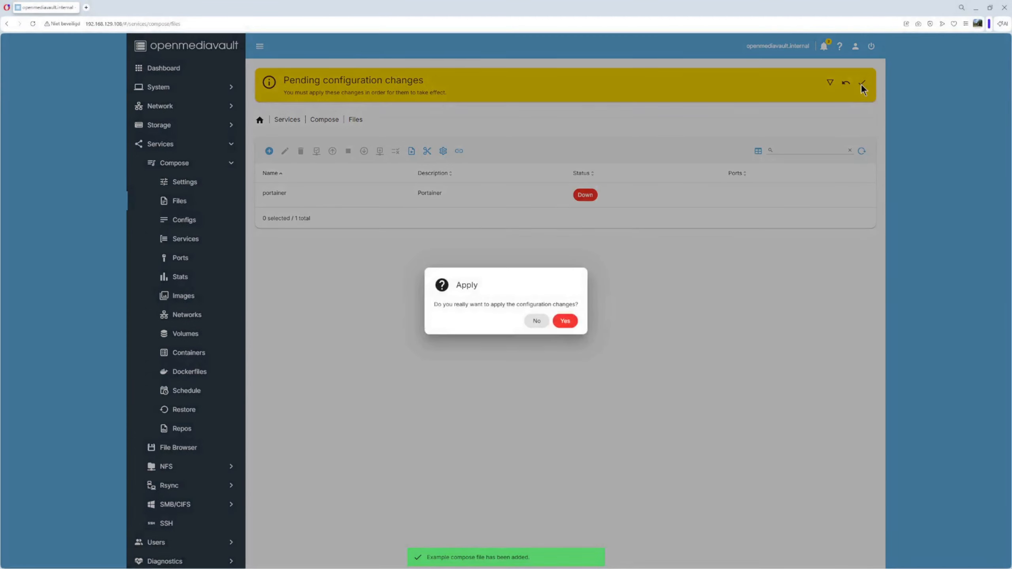
pyautogui.click(566, 321)
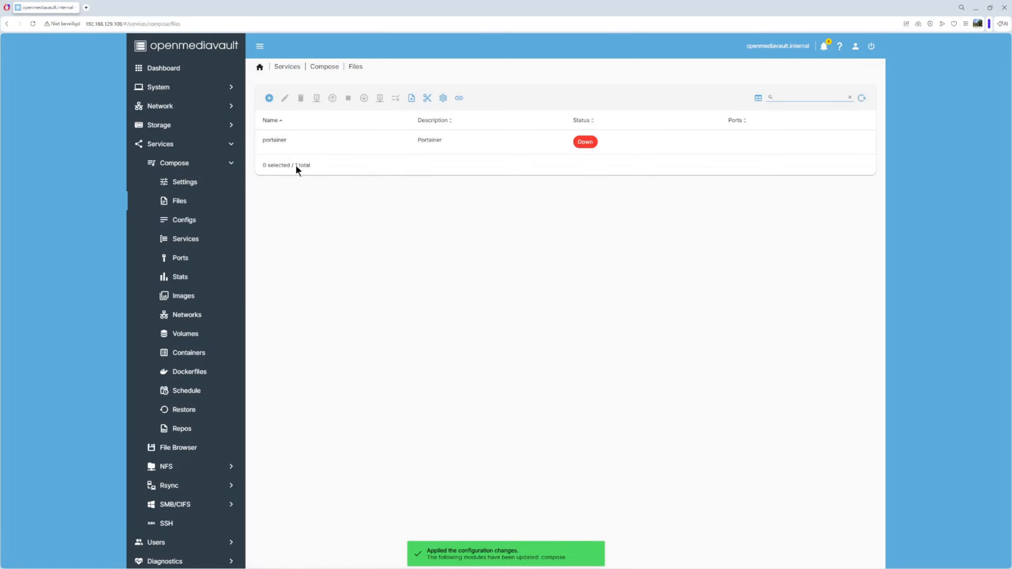
pyautogui.click(283, 140)
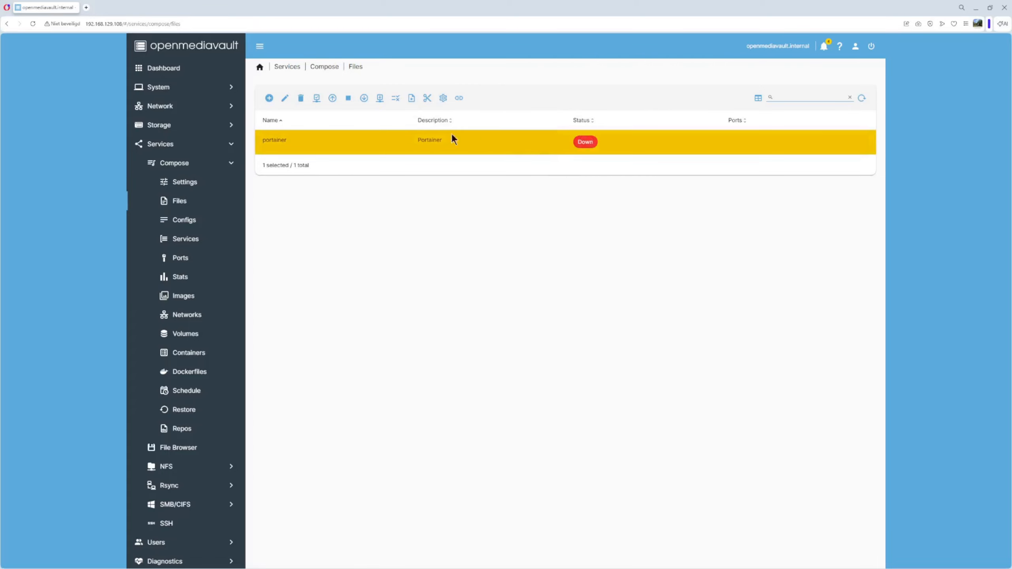
pyautogui.click(286, 99)
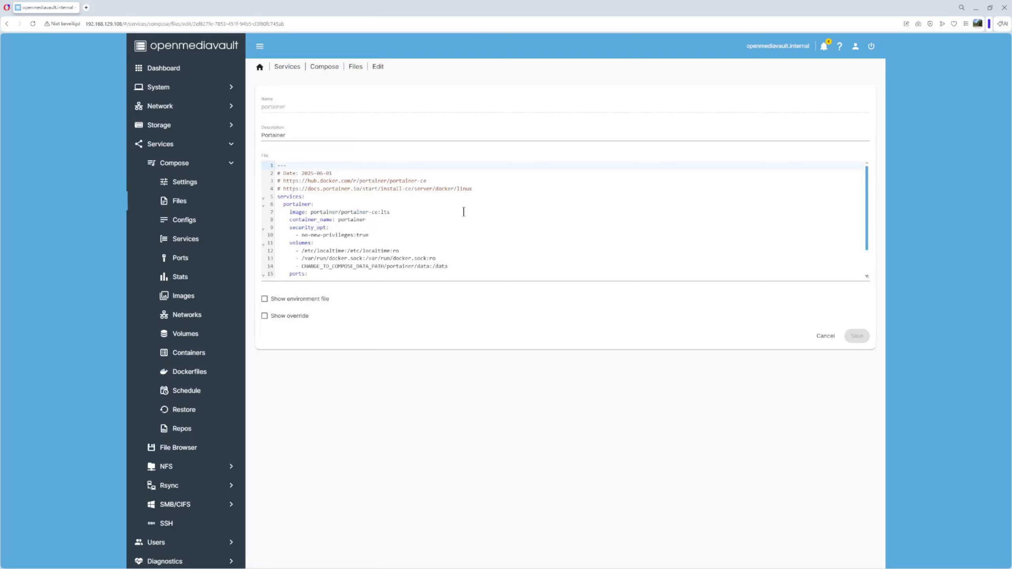
pyautogui.scroll(-2, 458, 203)
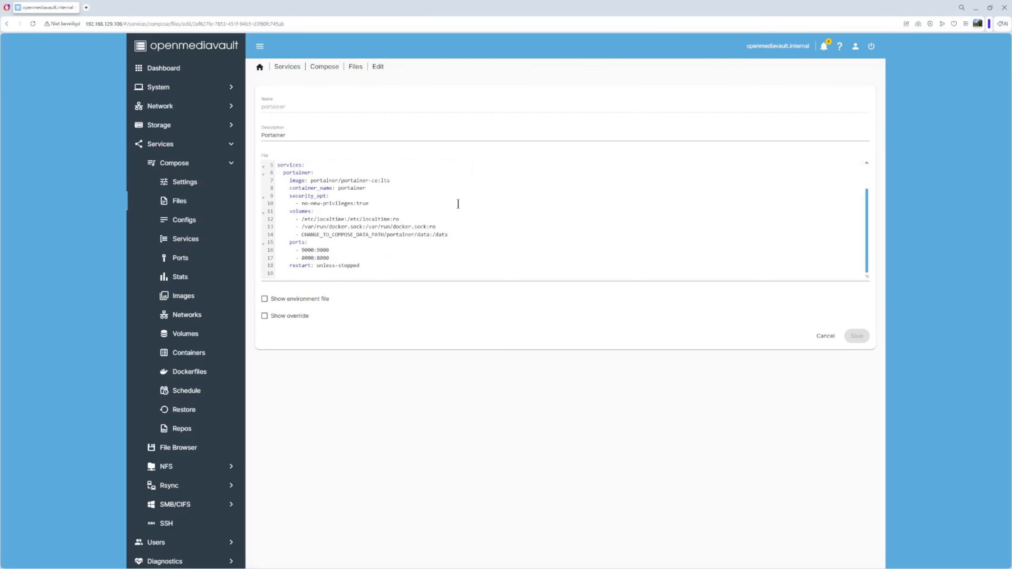
pyautogui.click(410, 236)
pyautogui.moveTo(410, 235); pyautogui.dragTo(438, 239)
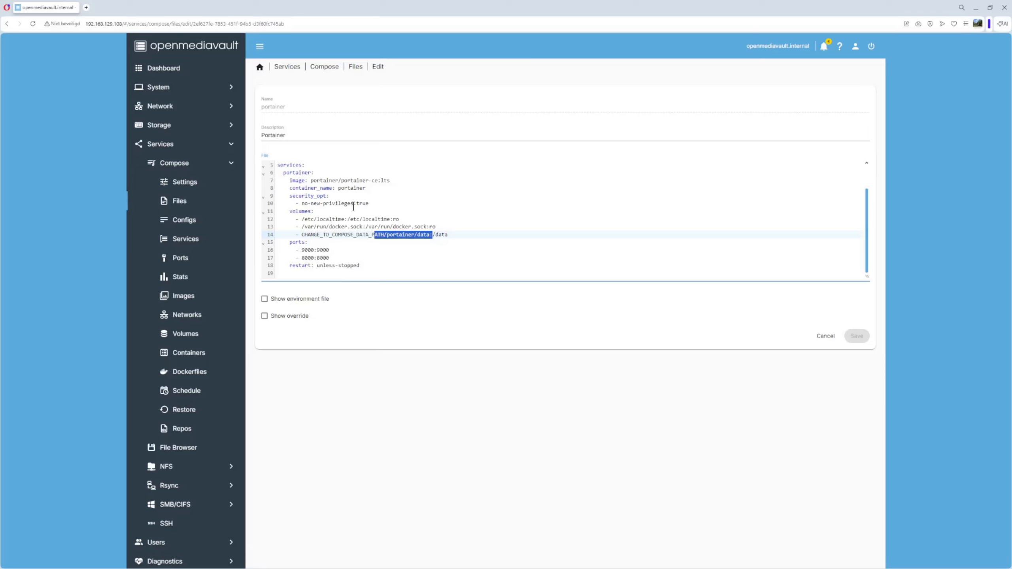
pyautogui.scroll(2, 439, 199)
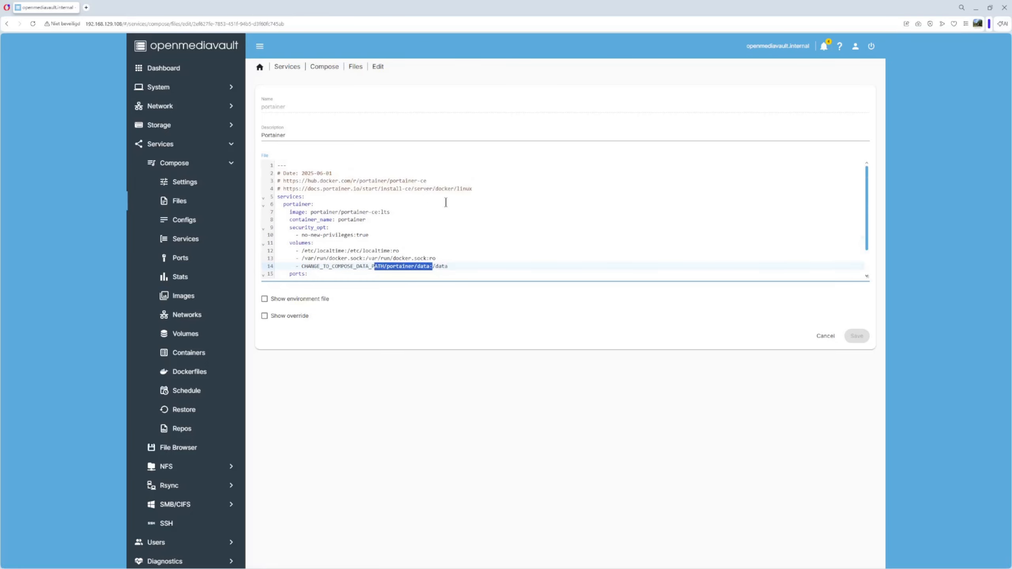
pyautogui.click(821, 336)
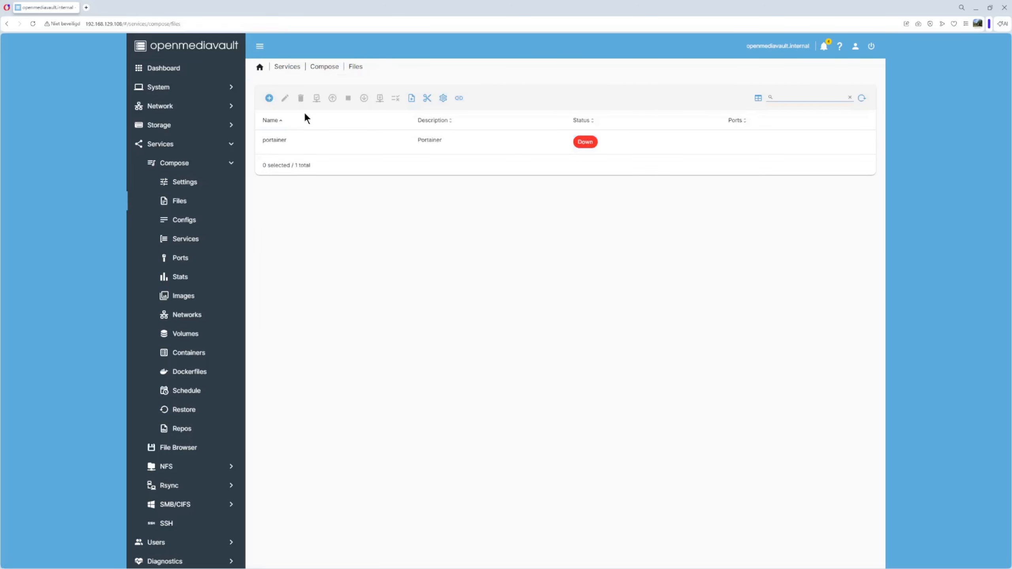
pyautogui.click(274, 142)
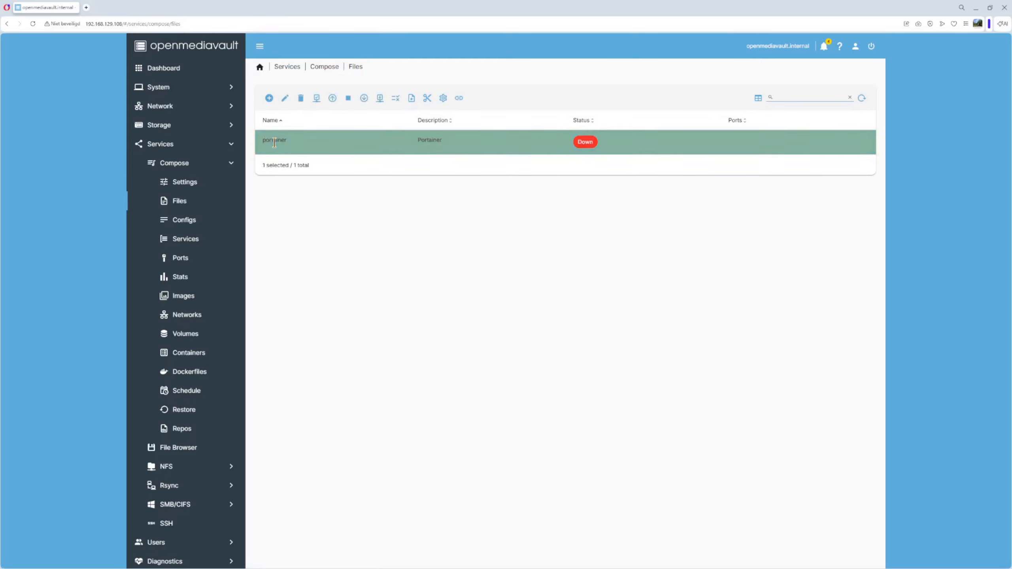
pyautogui.click(317, 100)
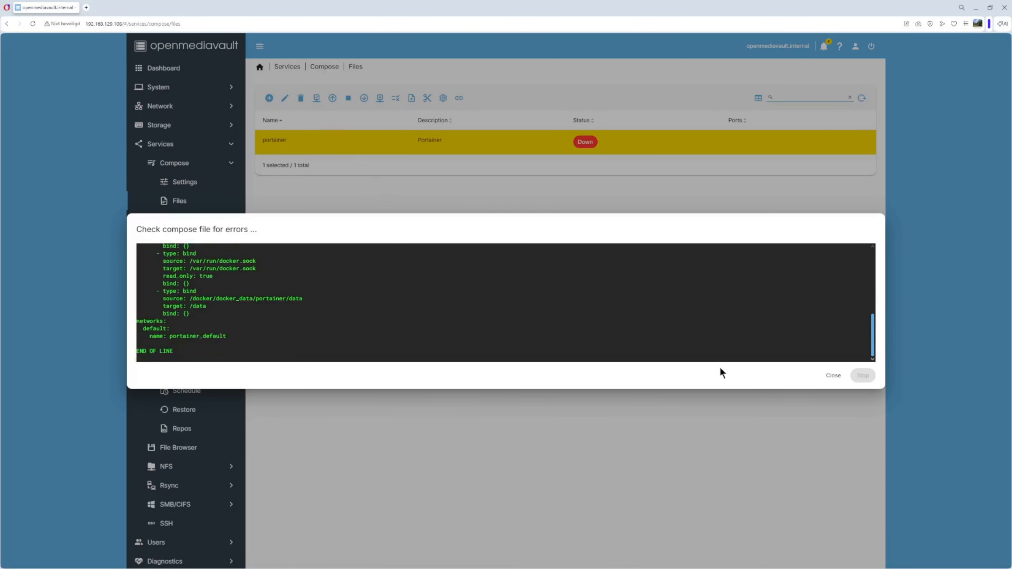
pyautogui.click(833, 376)
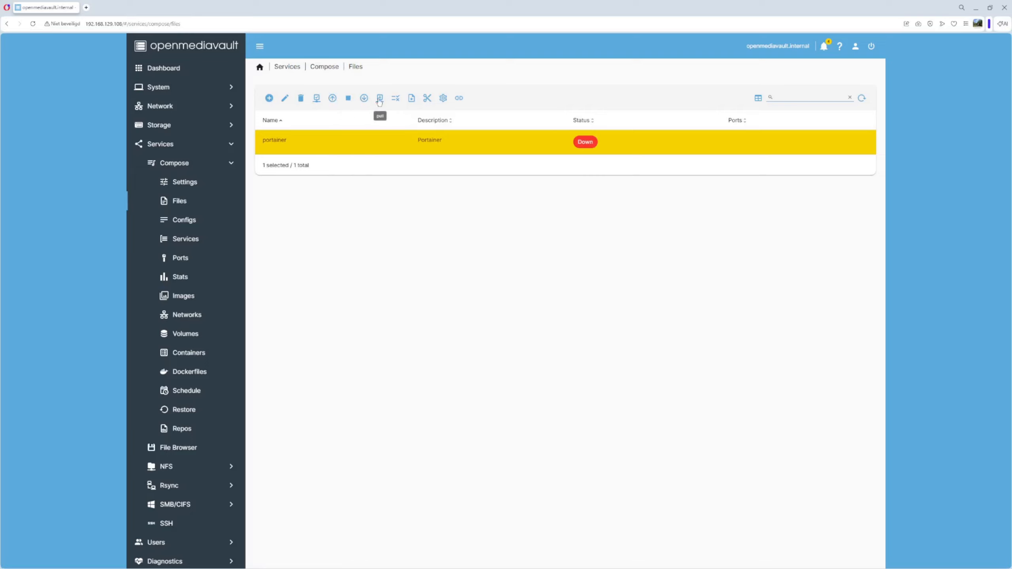
pyautogui.click(332, 99)
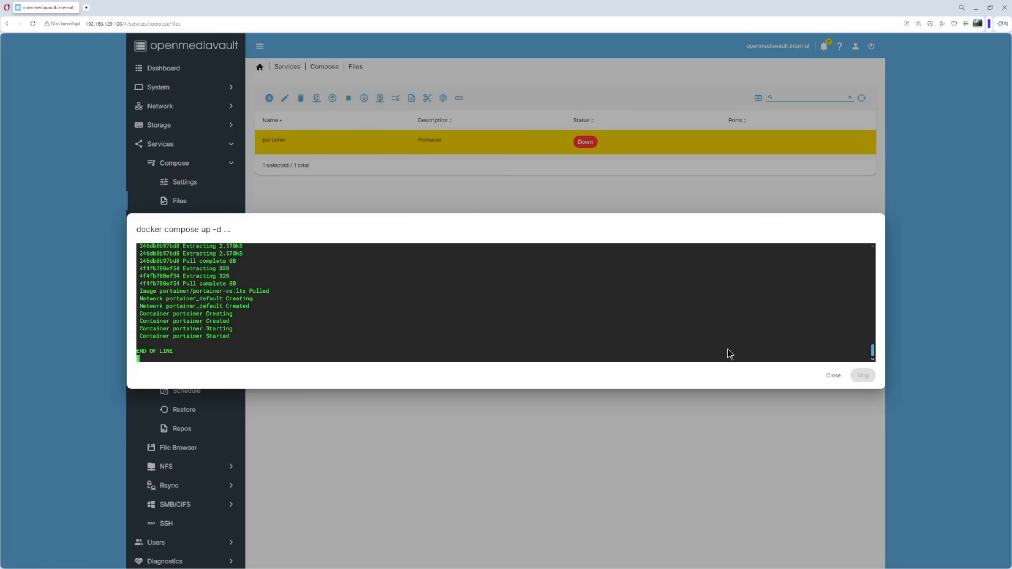
pyautogui.click(831, 378)
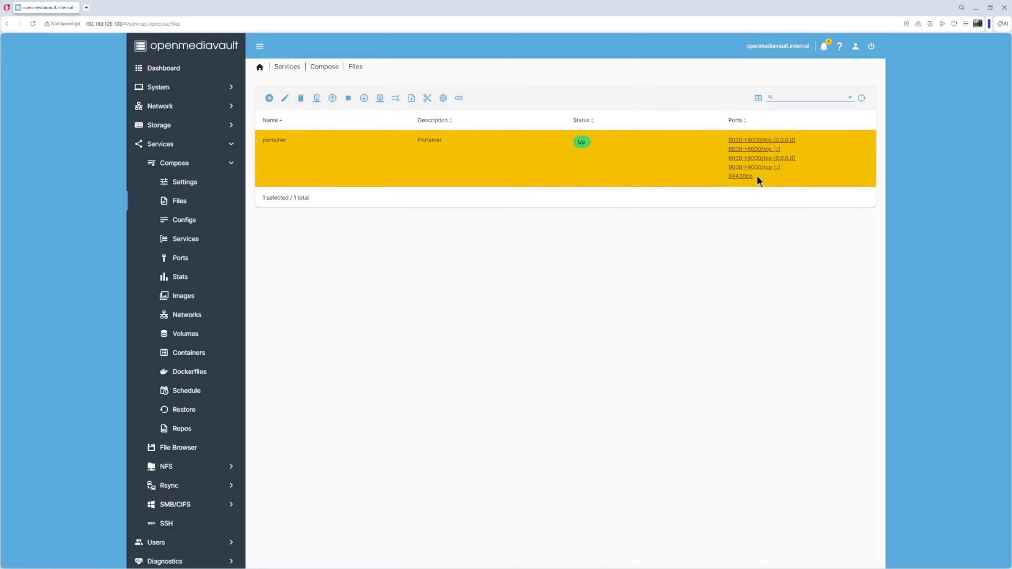
pyautogui.click(734, 177)
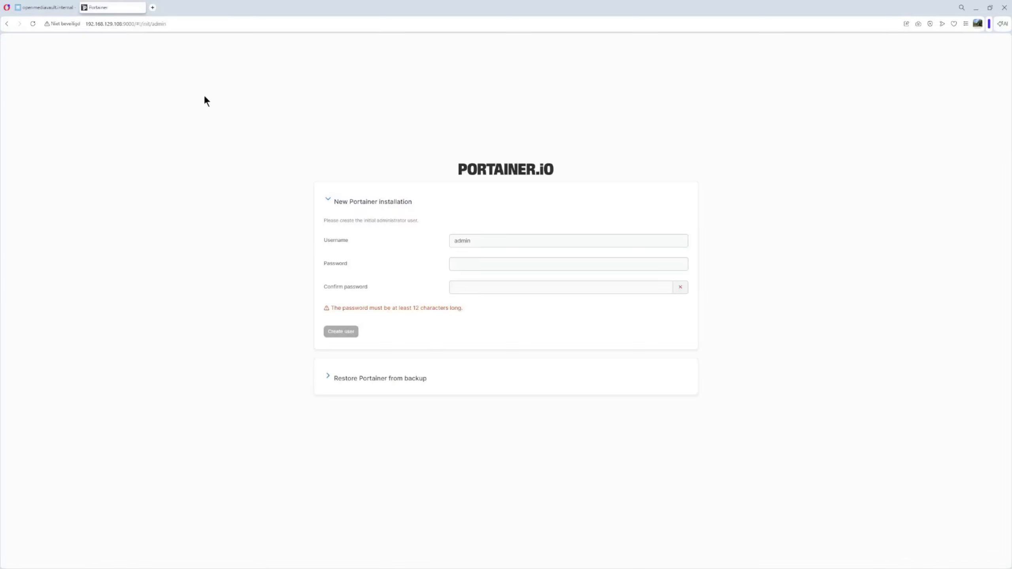